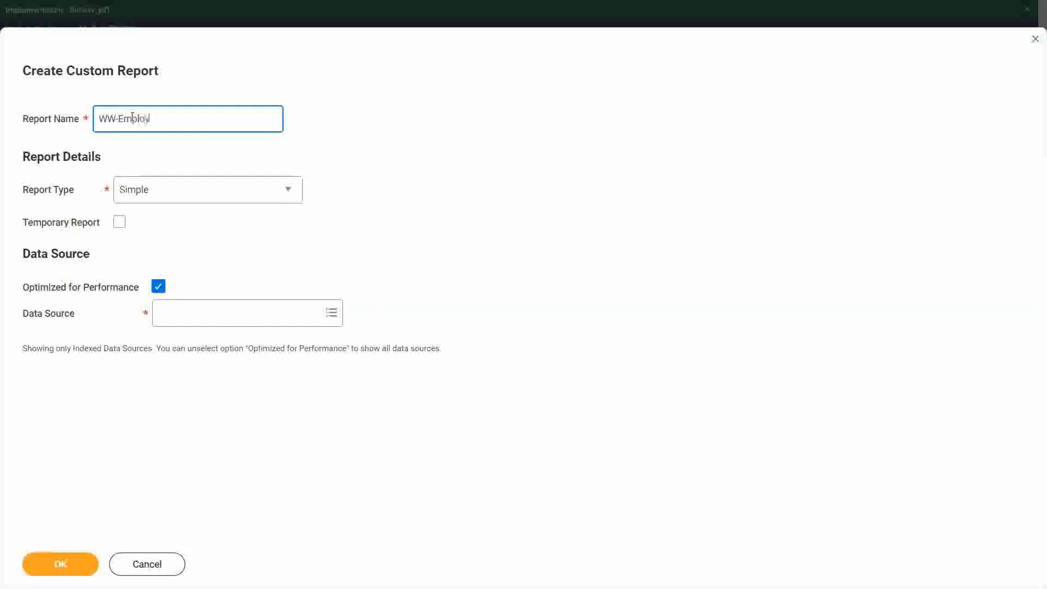
type("ee Details")
left_click(143, 564)
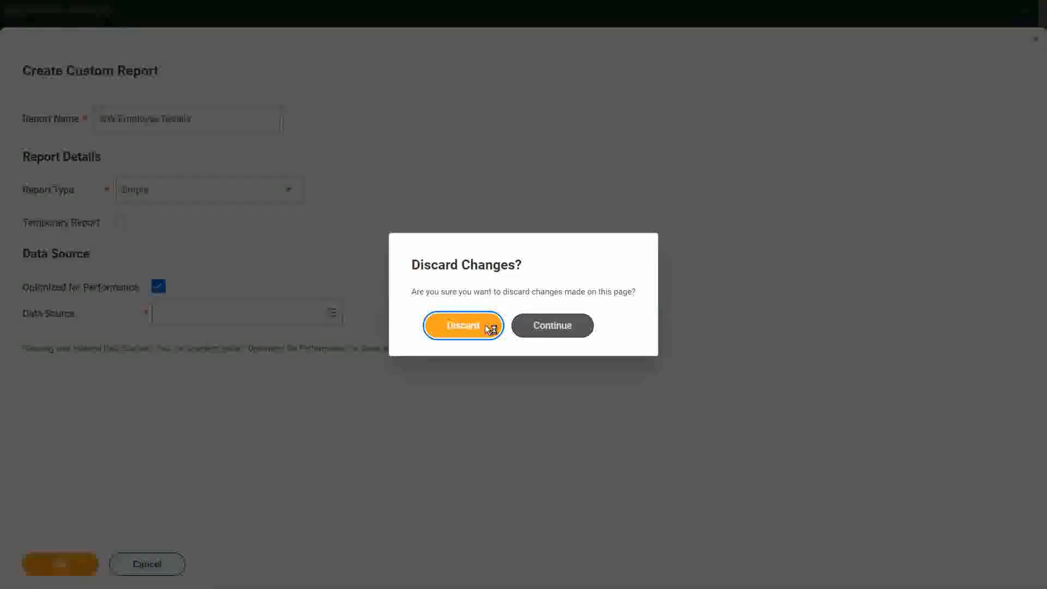
left_click(486, 325)
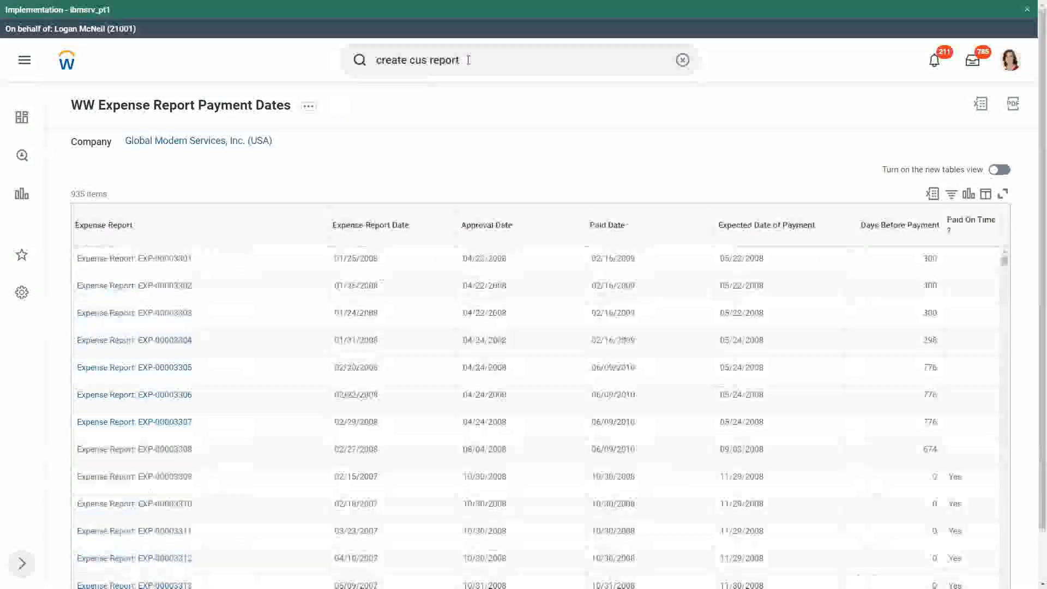
Step: Search for "rd: ww" and open the WW Employee Details report definition
left_click(443, 60)
left_click_drag(442, 60, 366, 68)
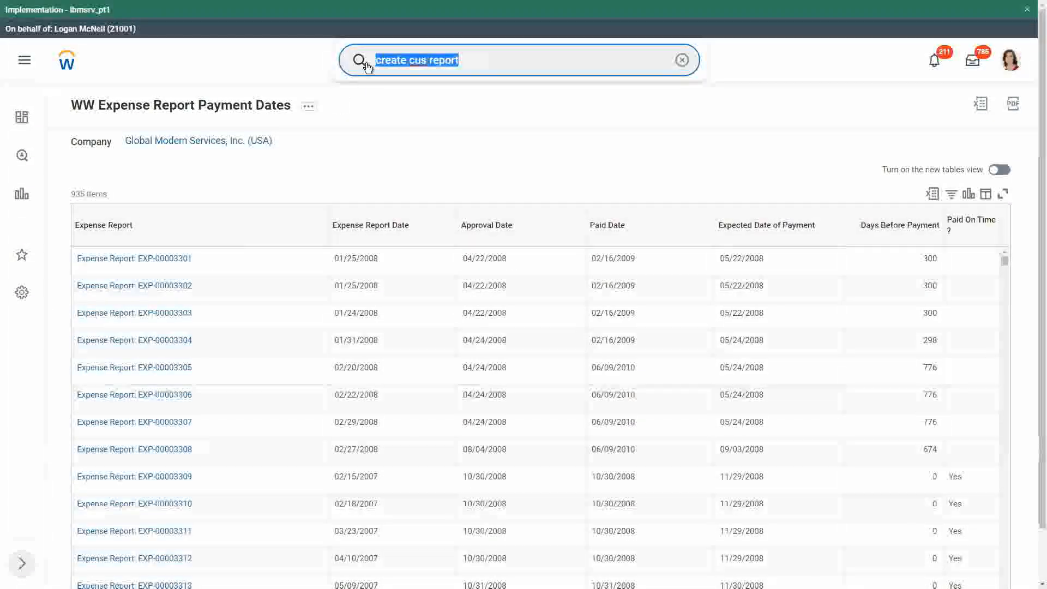
type("rd: ww")
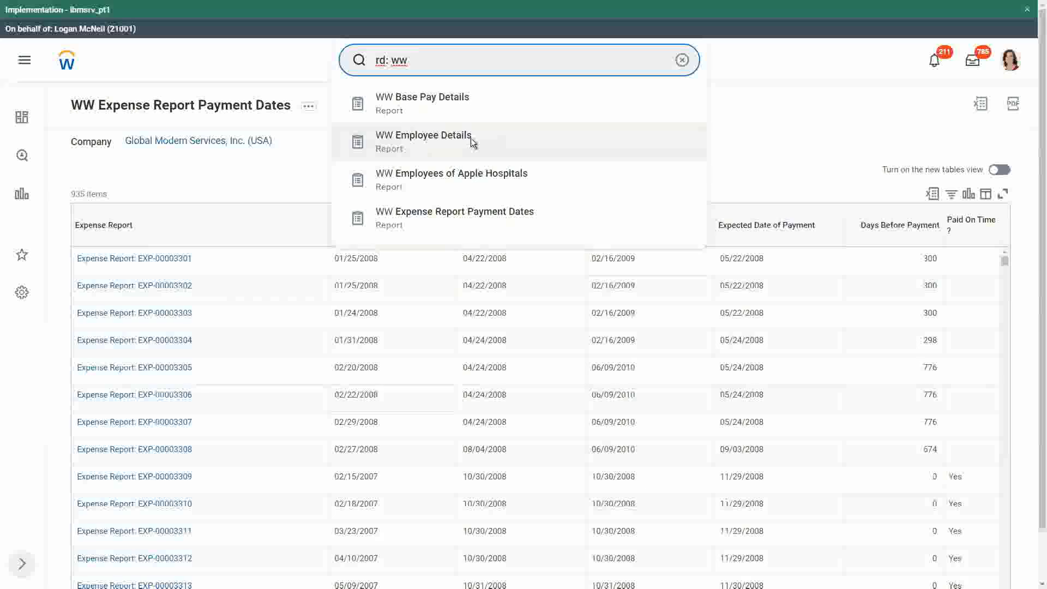
left_click(472, 142)
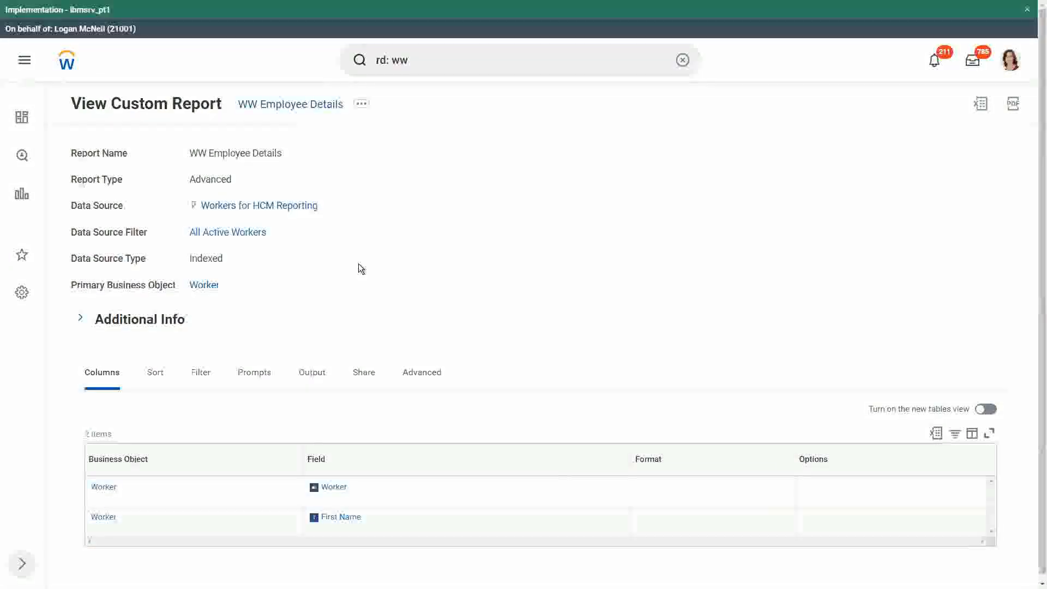
Step: Open the WW Employee Details custom report for editing
scroll(362, 288, "down", 1)
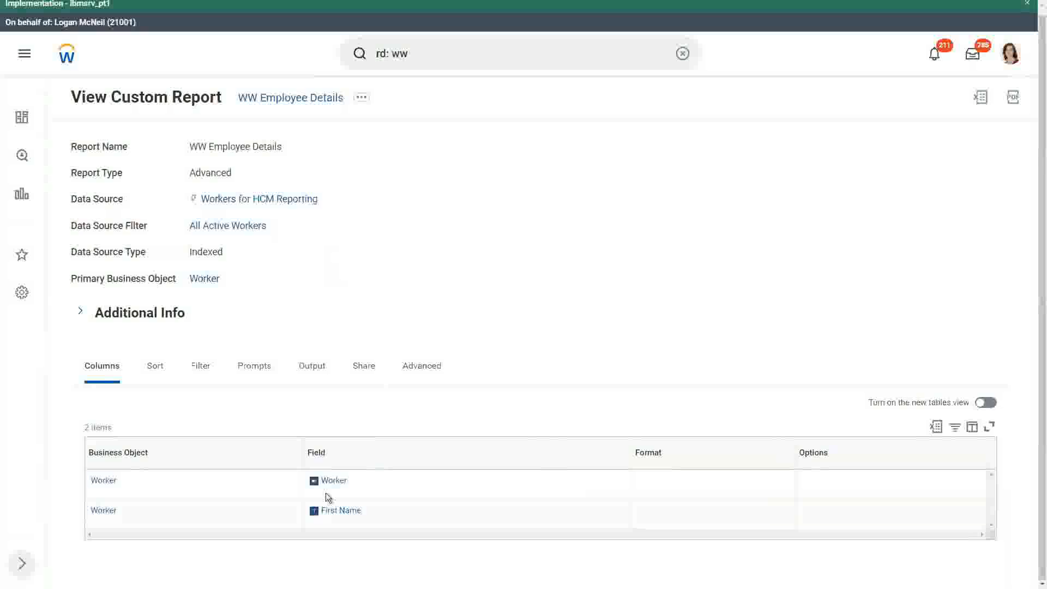
left_click(362, 100)
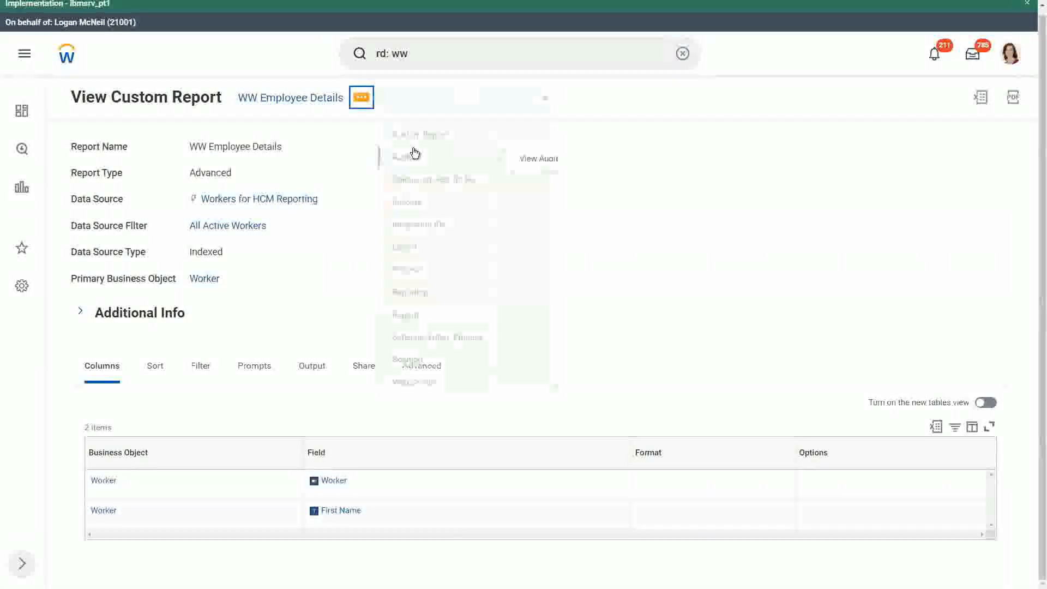
mouse_move(433, 150)
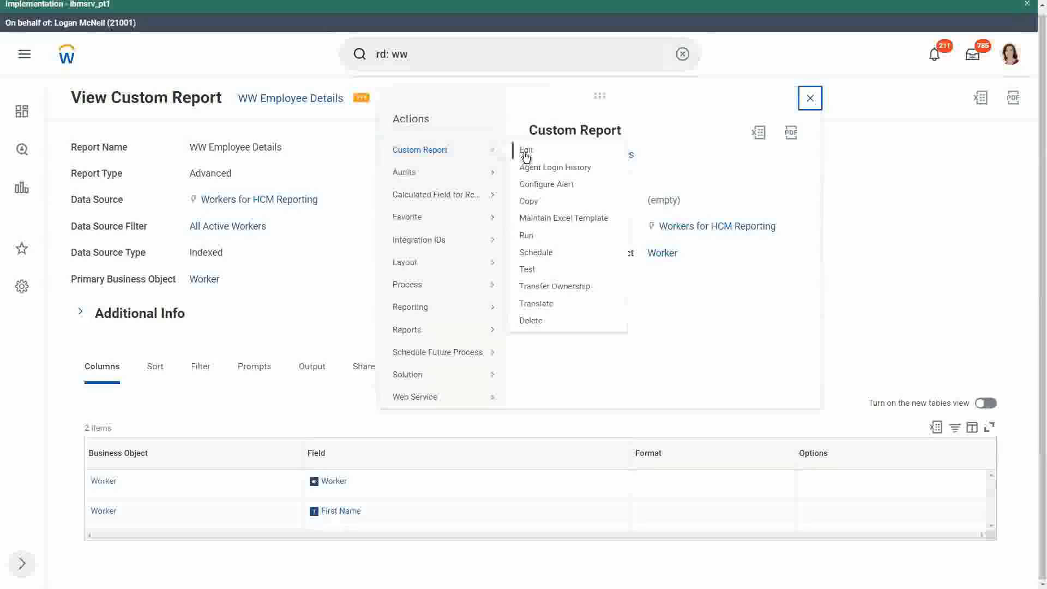
left_click(530, 151)
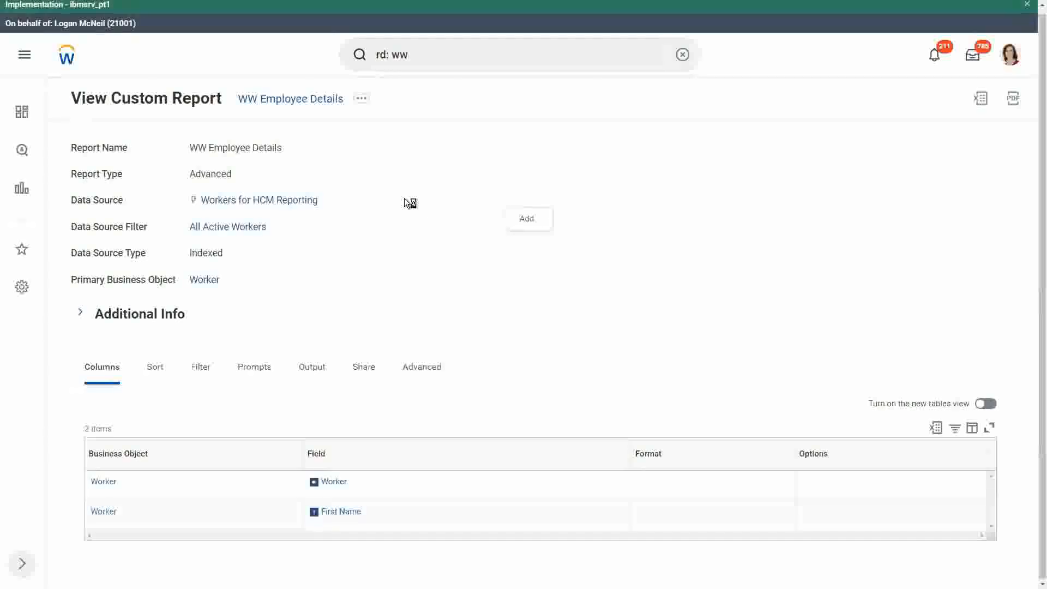
Step: Add a column row below First Name and set its field to the date-type Hire Date
scroll(382, 289, "down", 3)
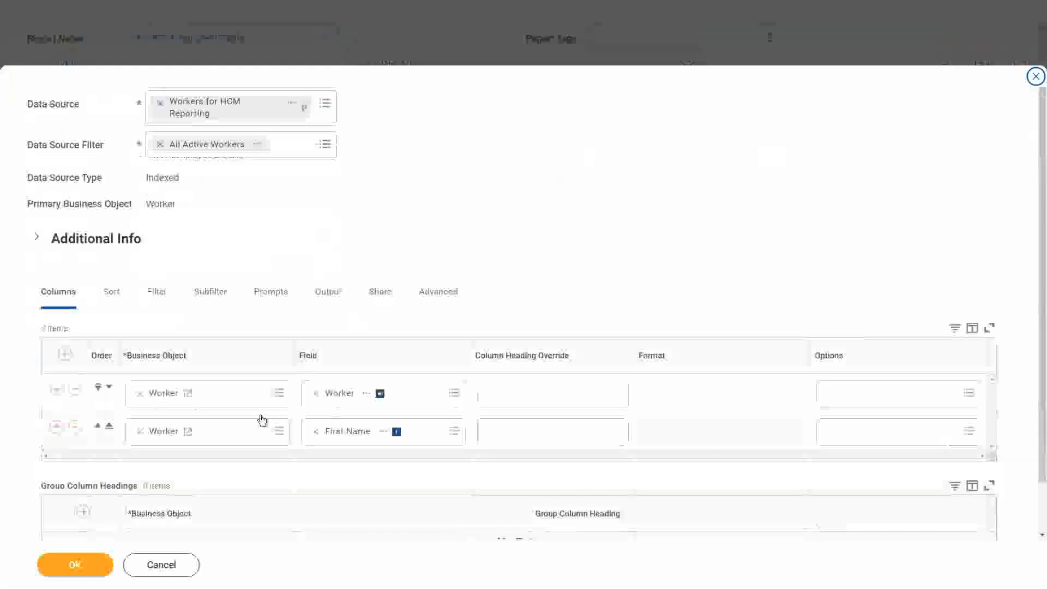
left_click(56, 373)
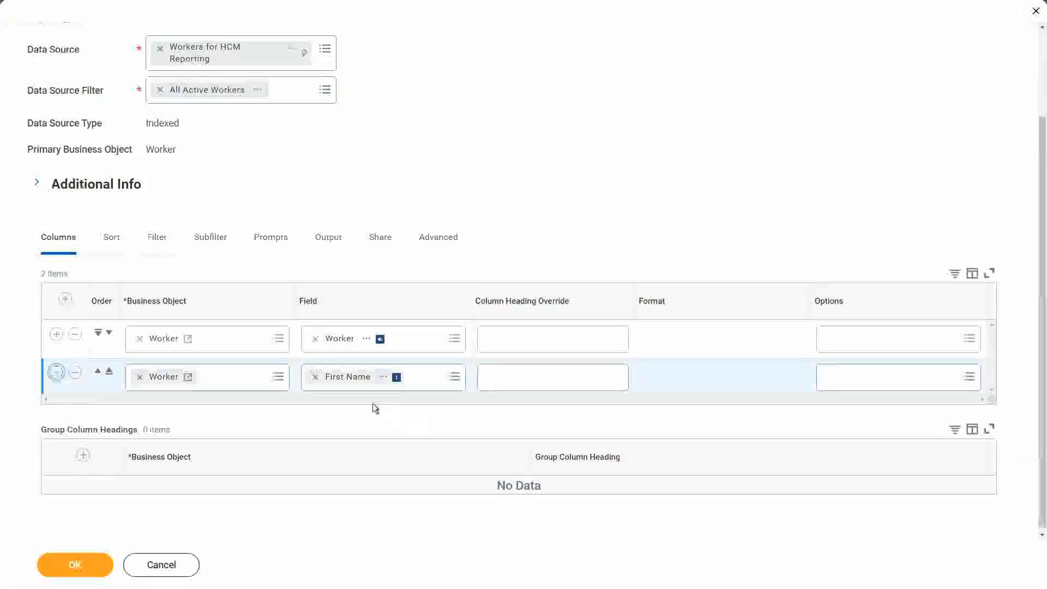
left_click(335, 416)
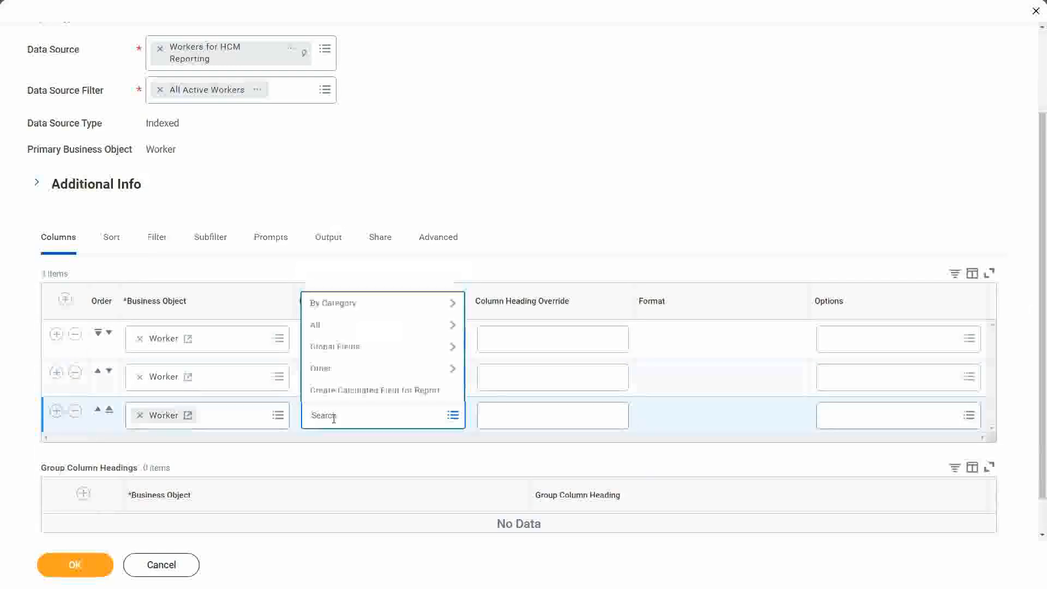
type("hire date")
key("Return")
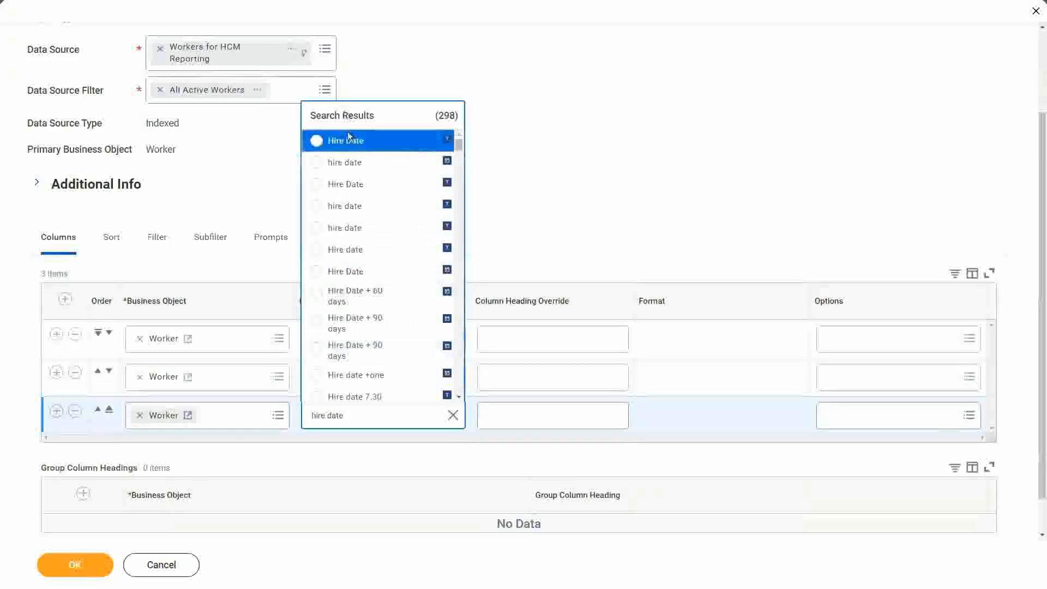
key("Return")
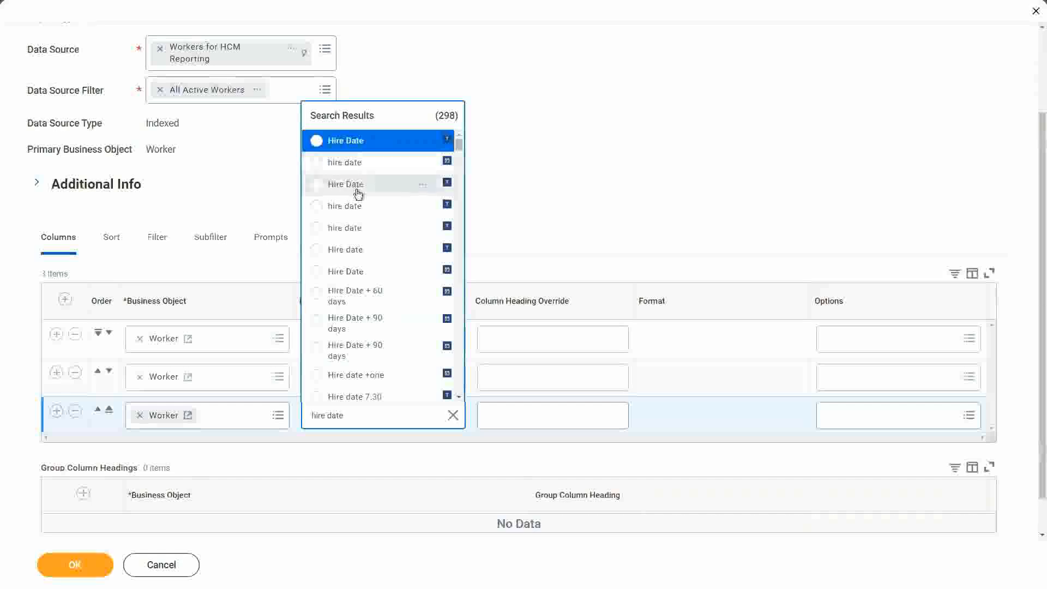
left_click(357, 273)
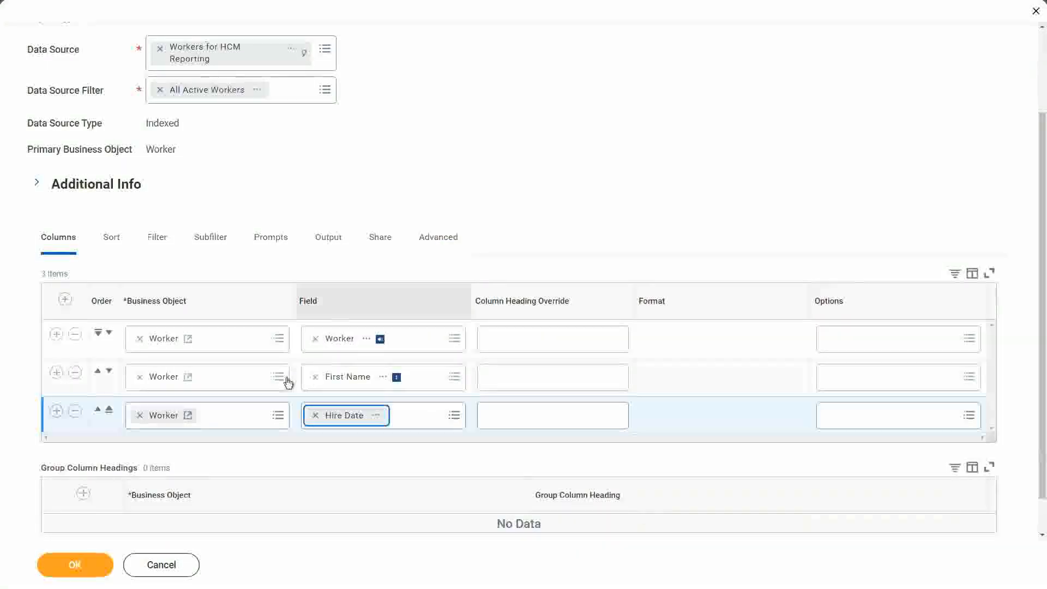
Step: Add a column row below Hire Date and set its field to Manager - Level 01
left_click(57, 413)
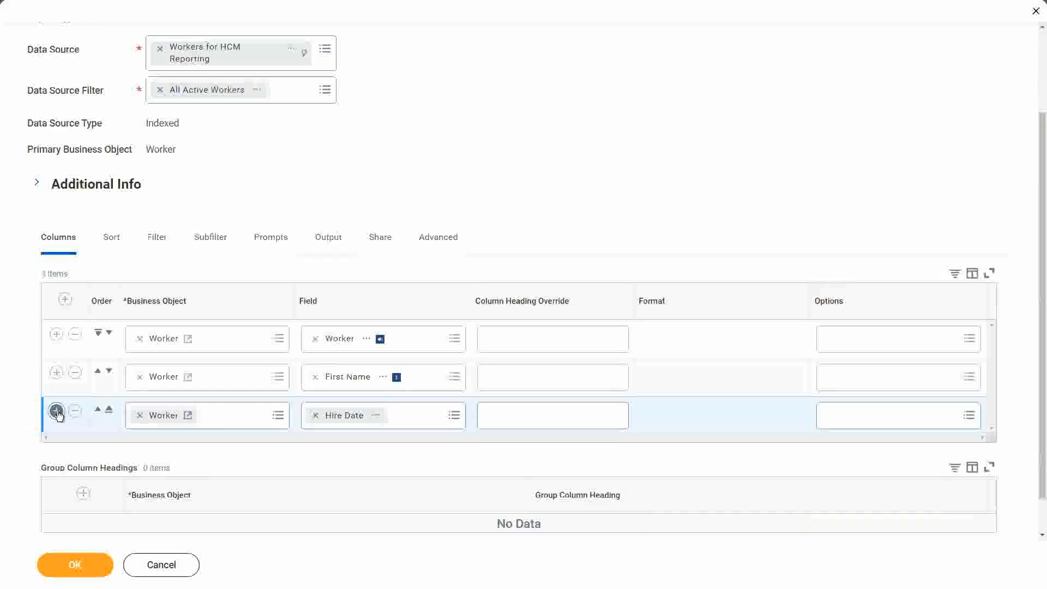
left_click(356, 455)
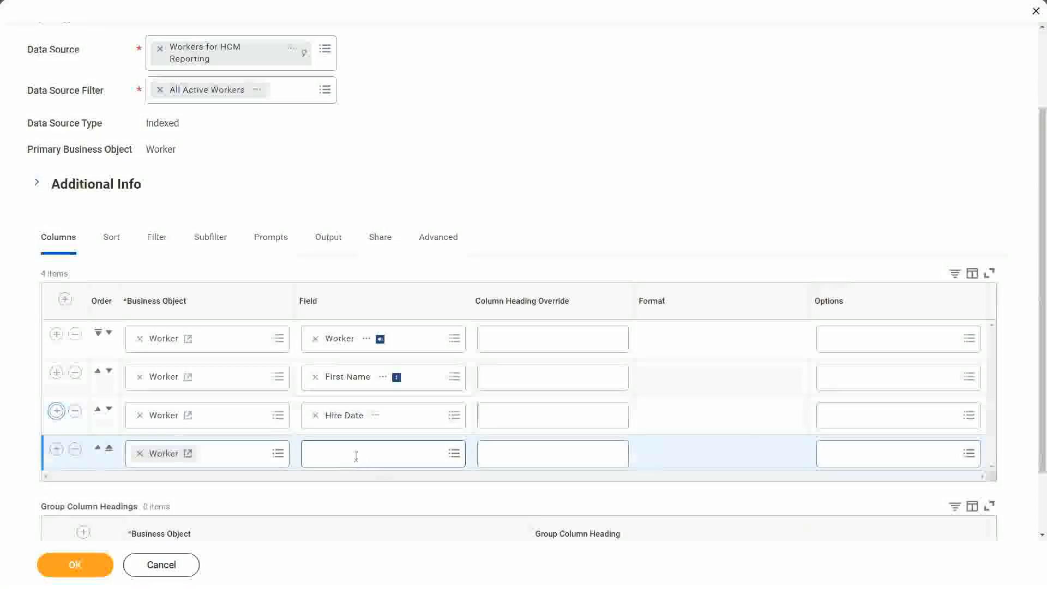
type("manager")
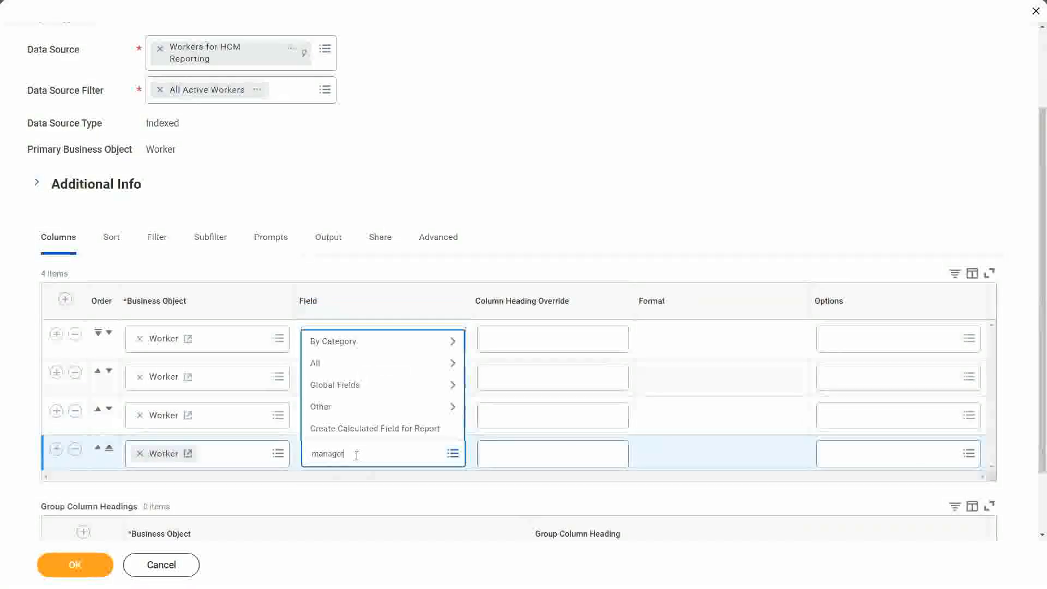
type(" Idvel 01")
key("Return")
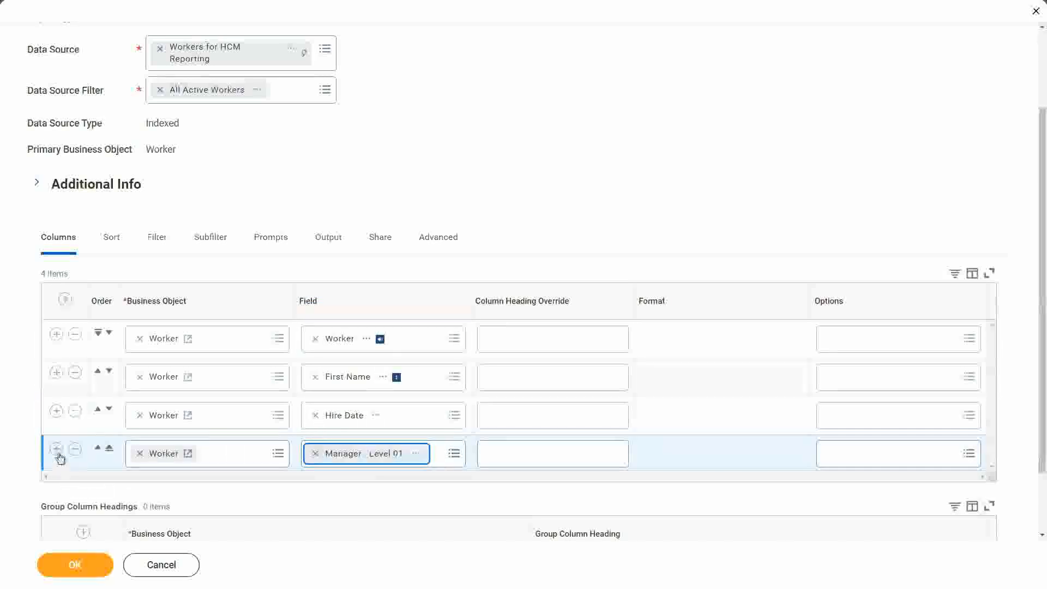
Step: Add a column row with the Job Profile field below Manager - Level 01 and save the report definition
left_click(58, 450)
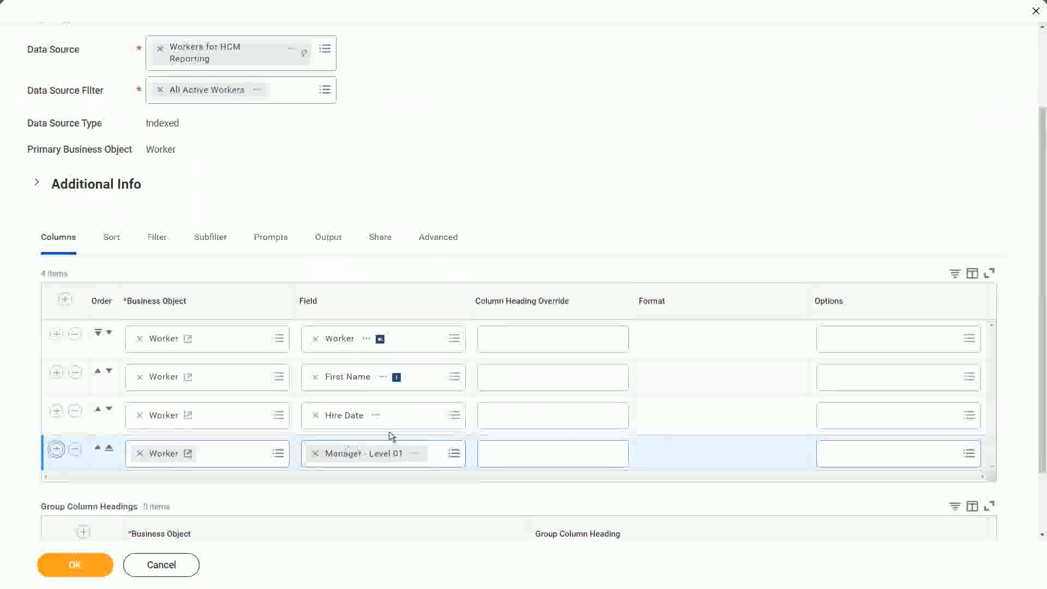
left_click(341, 483)
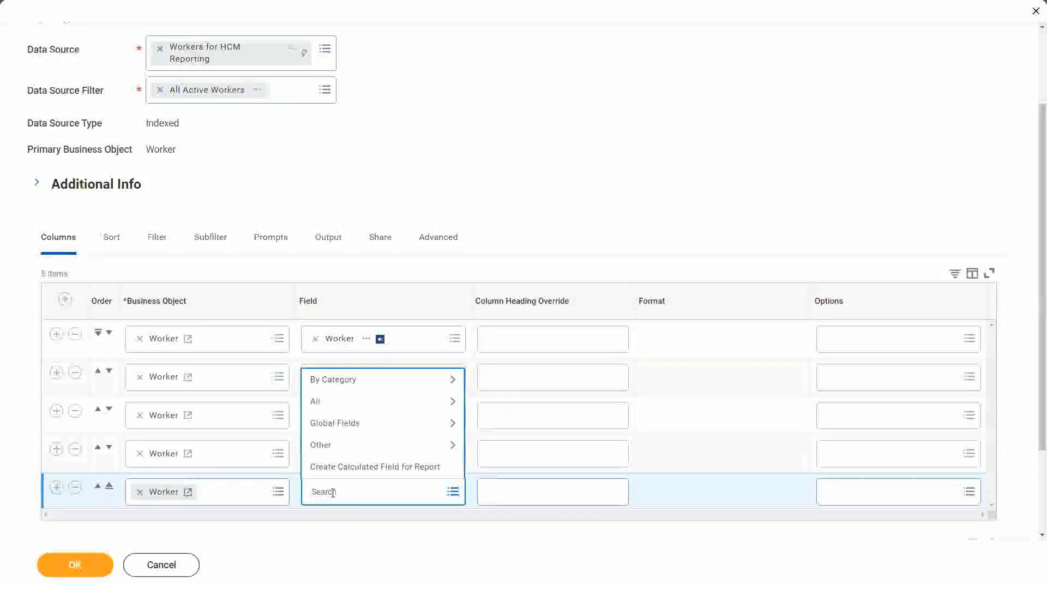
type("job")
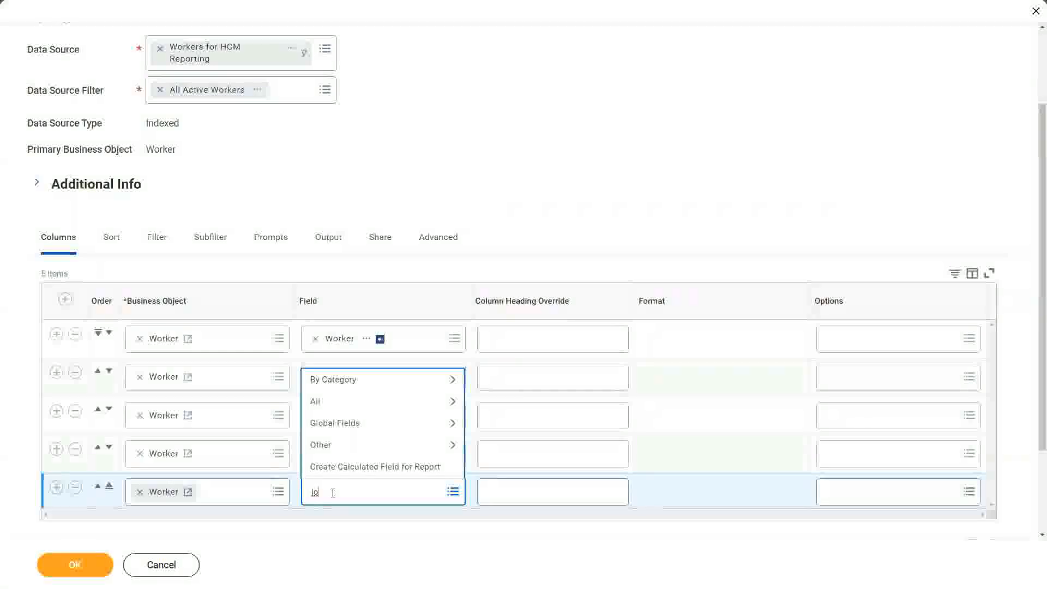
type(" pr")
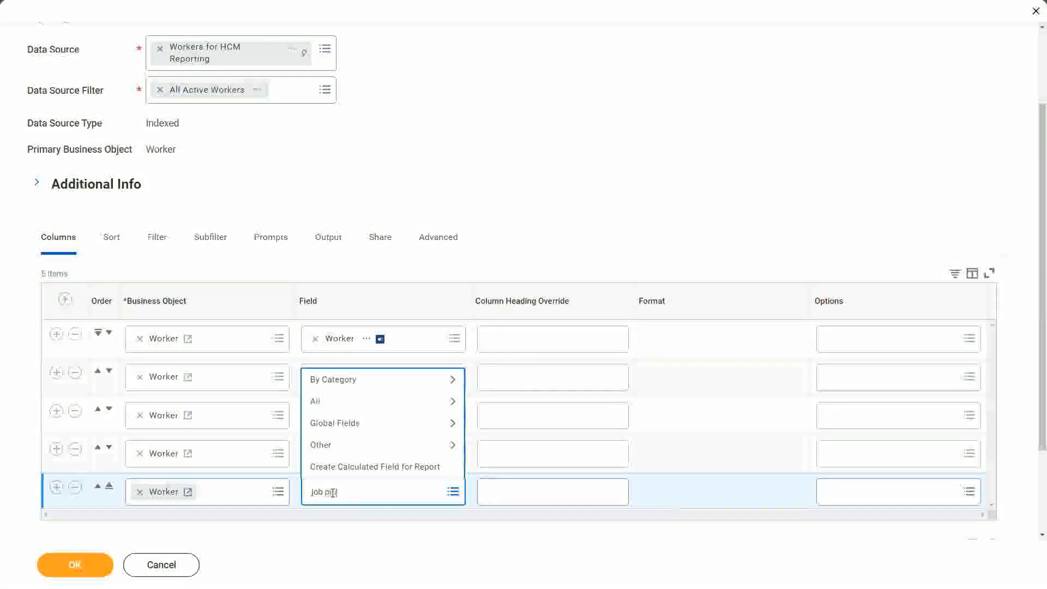
type("ofile")
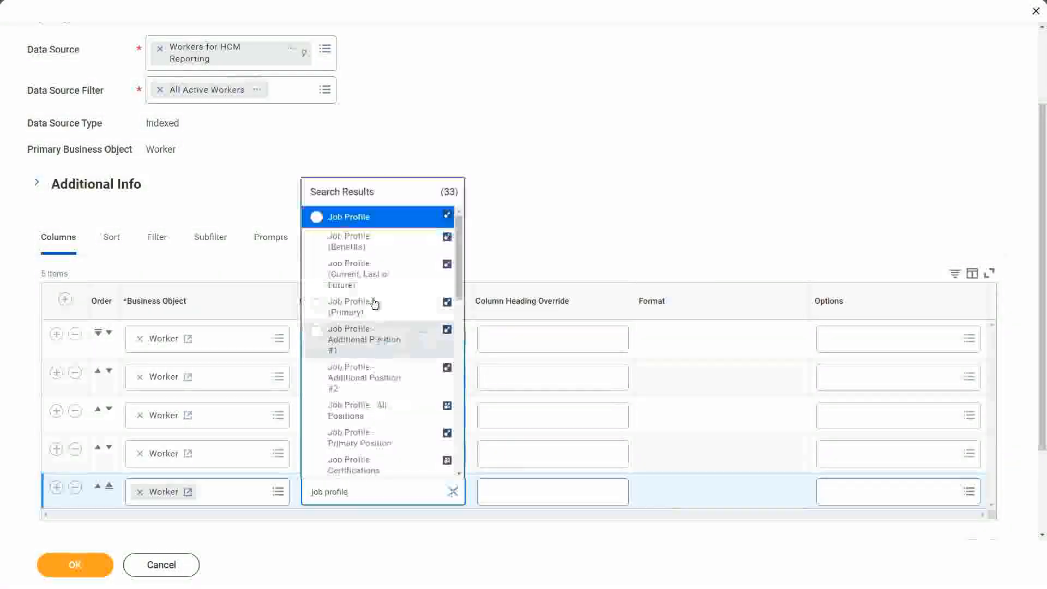
left_click(371, 216)
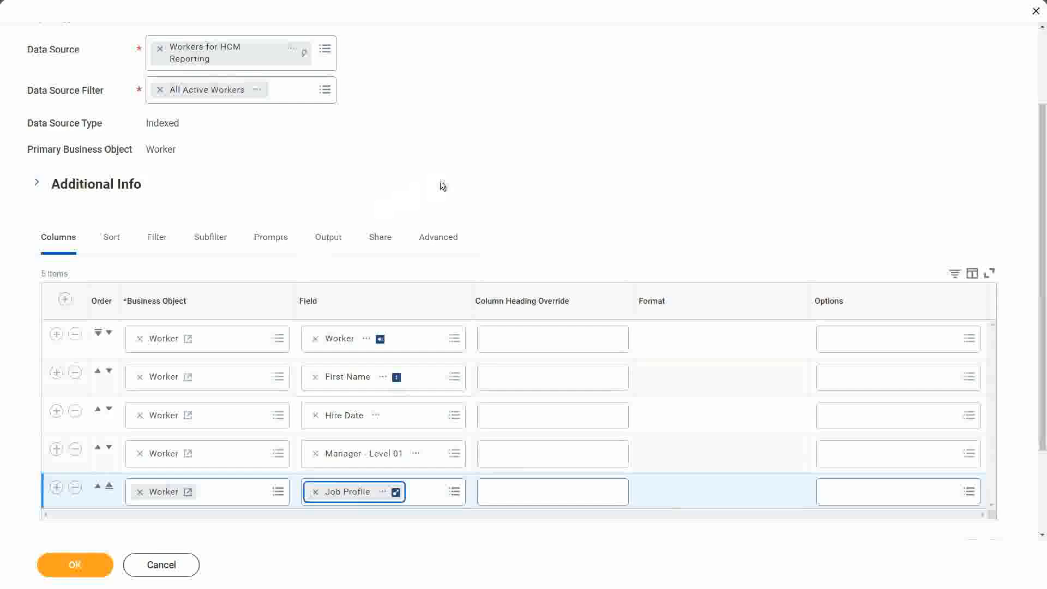
scroll(140, 411, "down", 3)
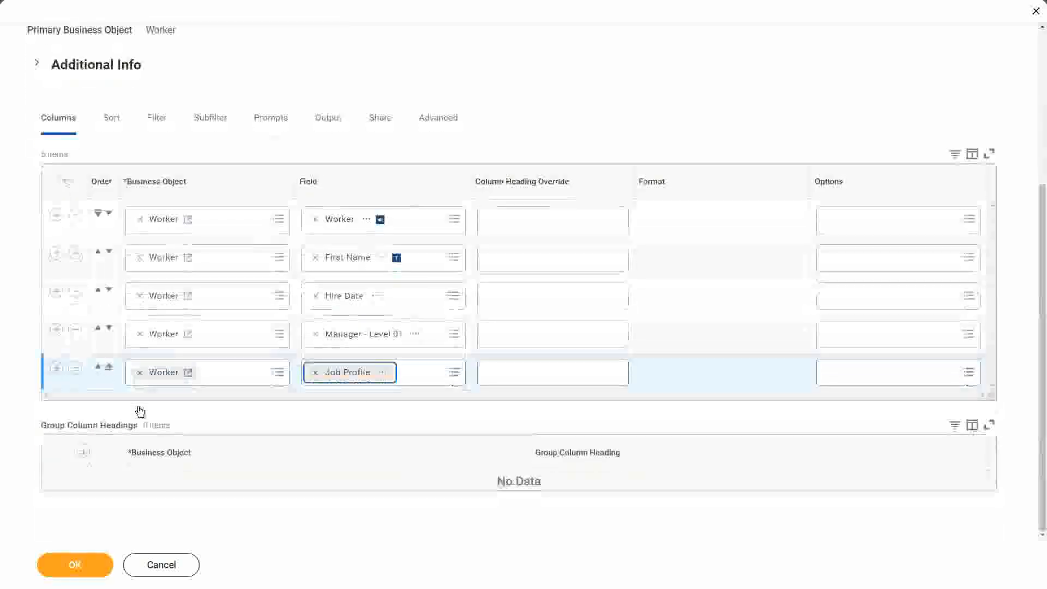
left_click(83, 566)
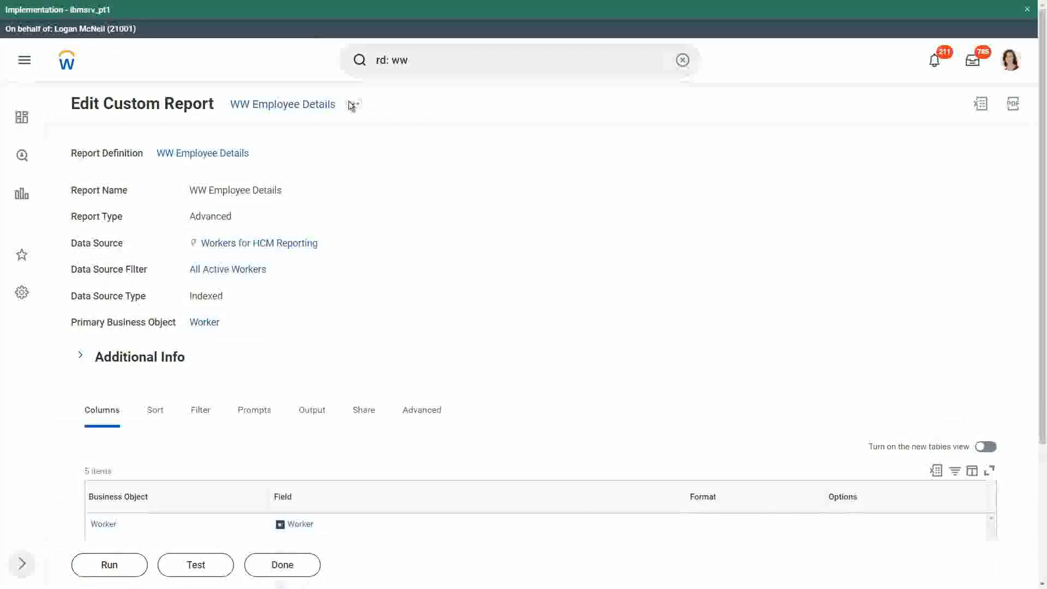
Step: Reopen the saved WW Employee Details report definition in edit mode
left_click(353, 104)
mouse_move(414, 157)
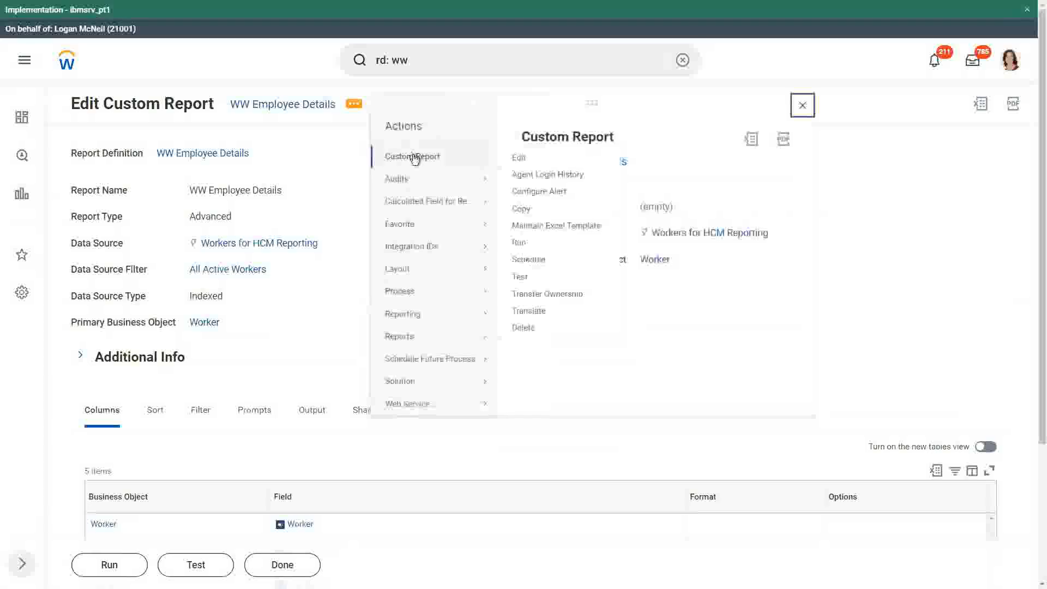
left_click(521, 162)
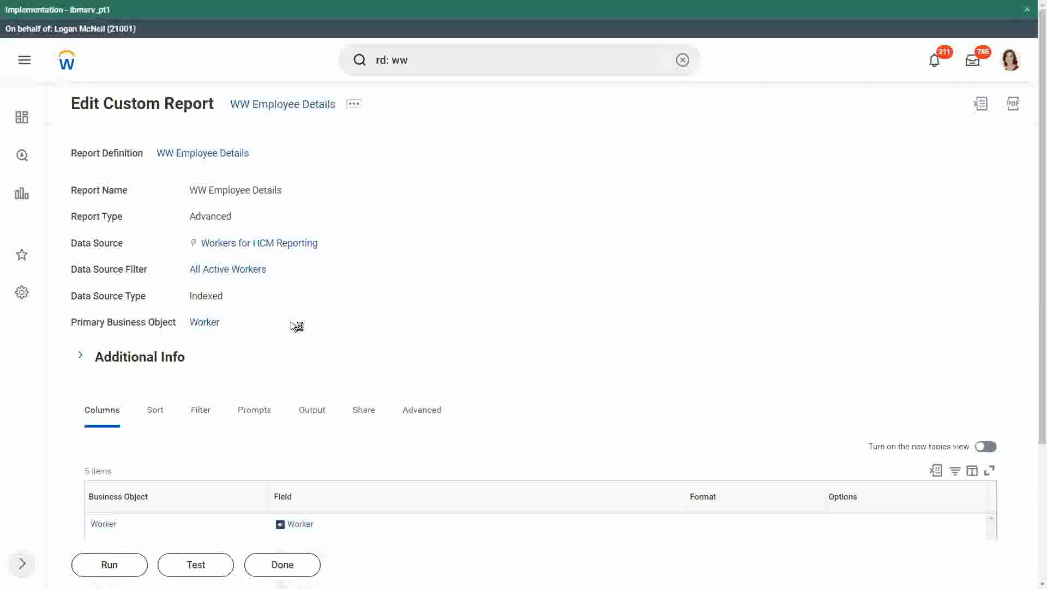
Step: Add a column row below Job Profile and set its field to Length of Service - Worker
scroll(175, 422, "down", 5)
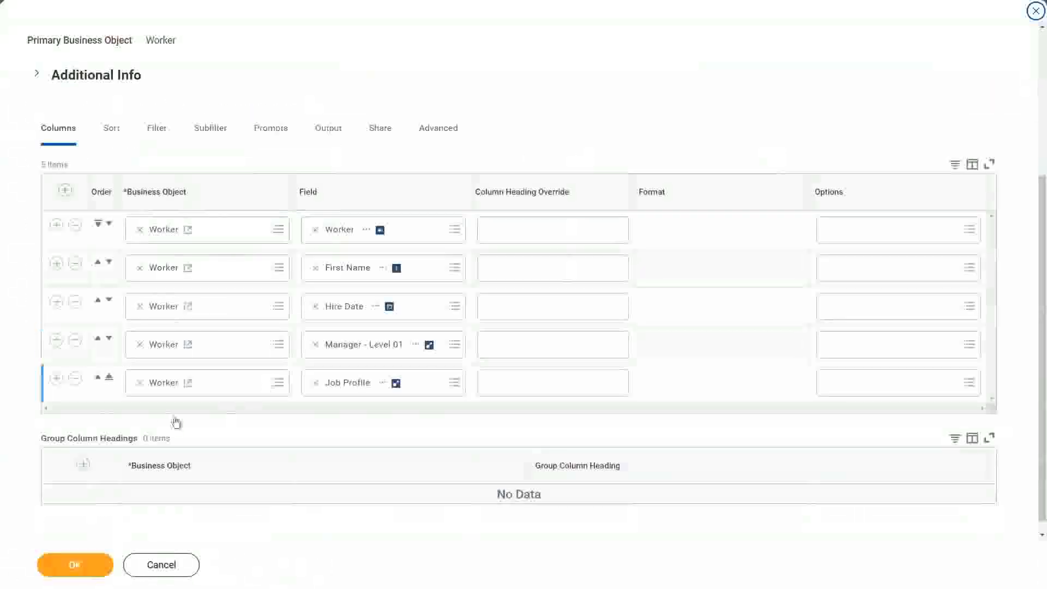
left_click(55, 381)
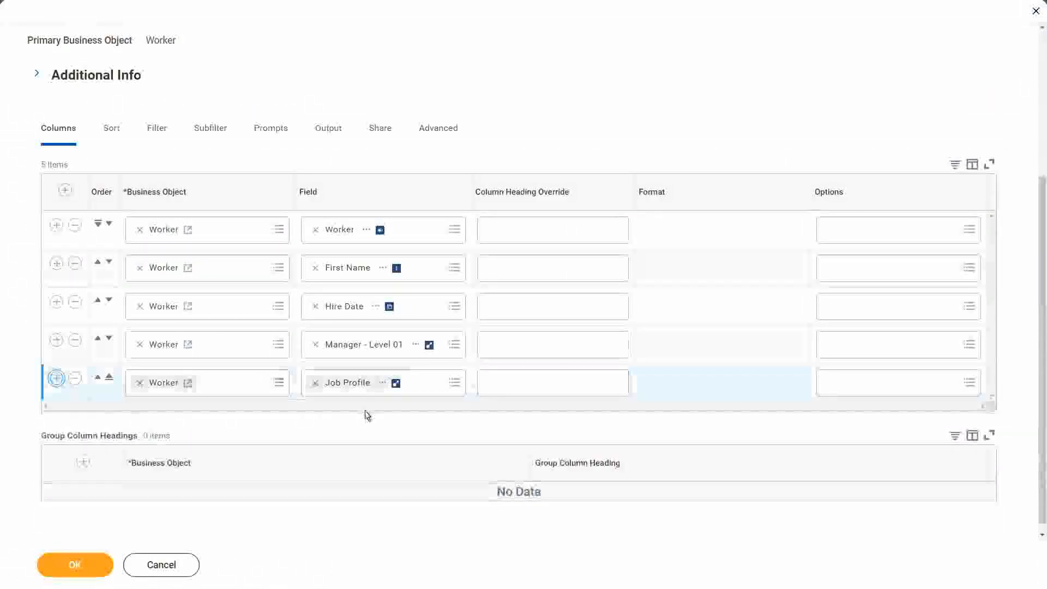
left_click(342, 428)
type("len")
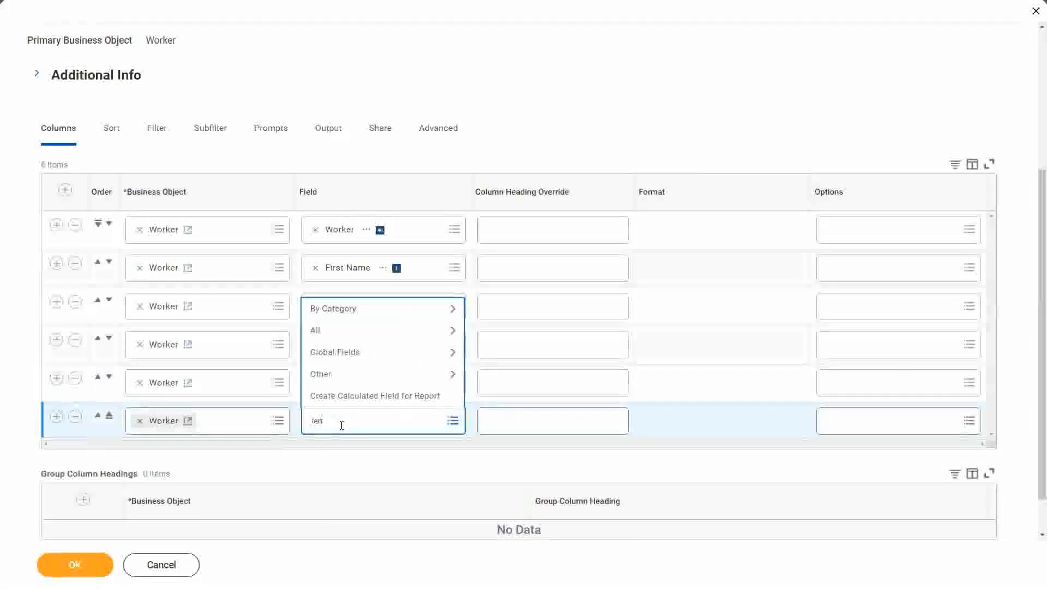
type("gth of service")
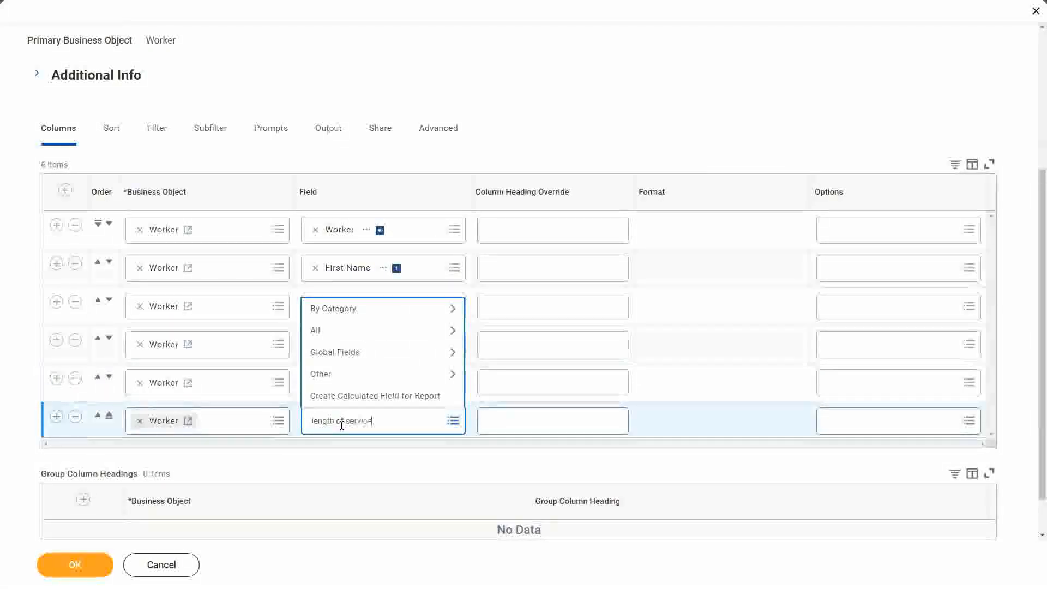
type(" worker")
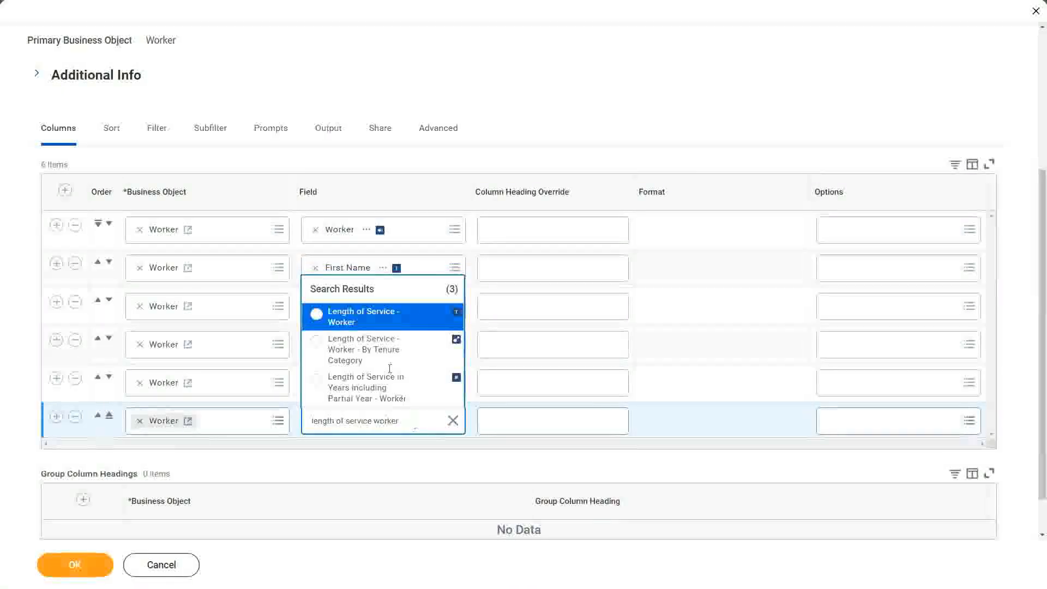
left_click(369, 319)
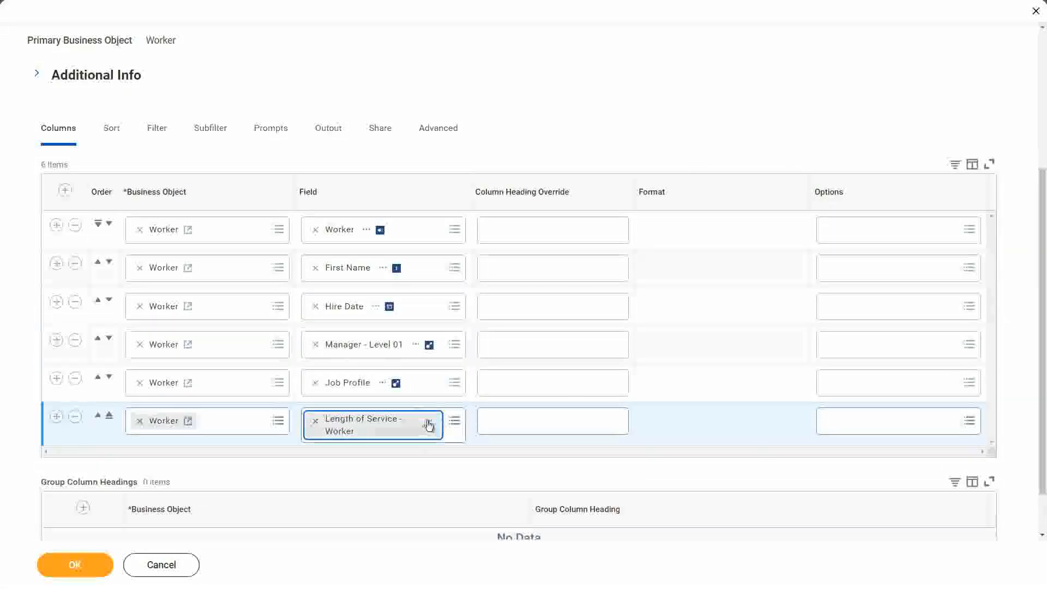
Step: View the Length of Service - Worker field details, save the report definition and run the report with all prompts blank
left_click(428, 422)
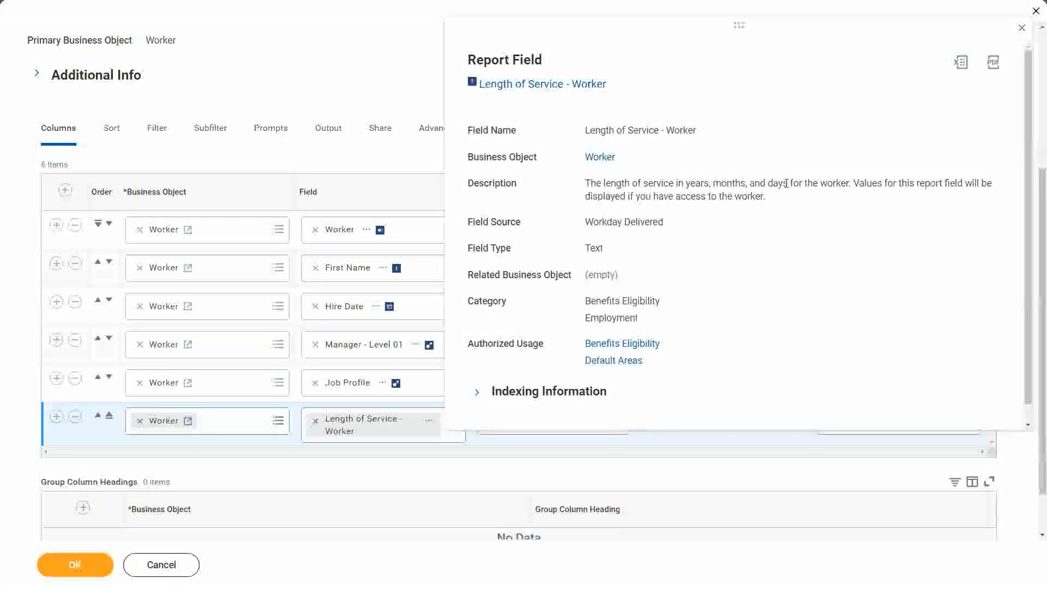
left_click(83, 567)
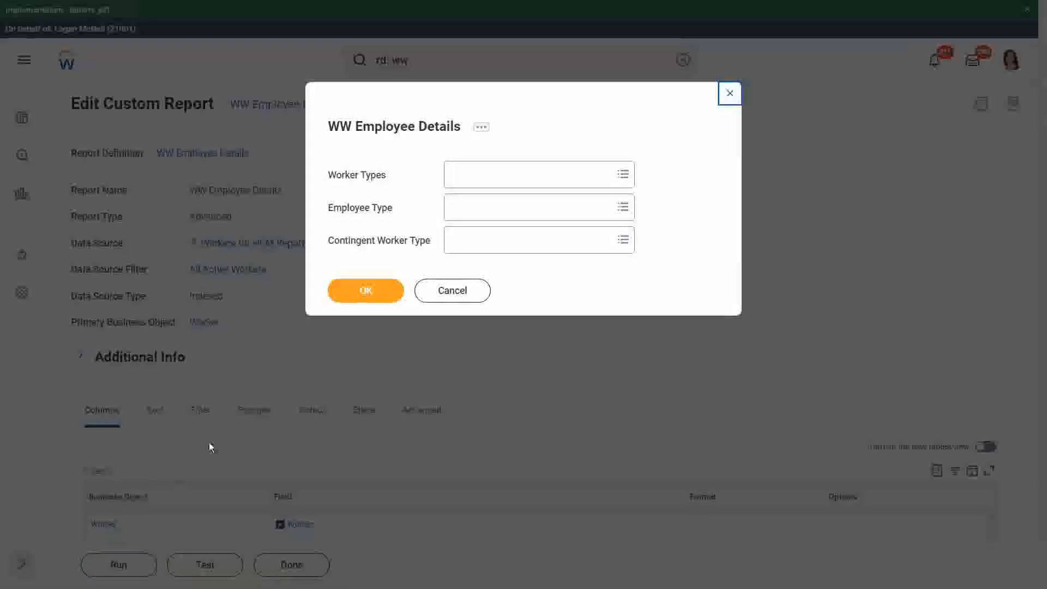
left_click(359, 292)
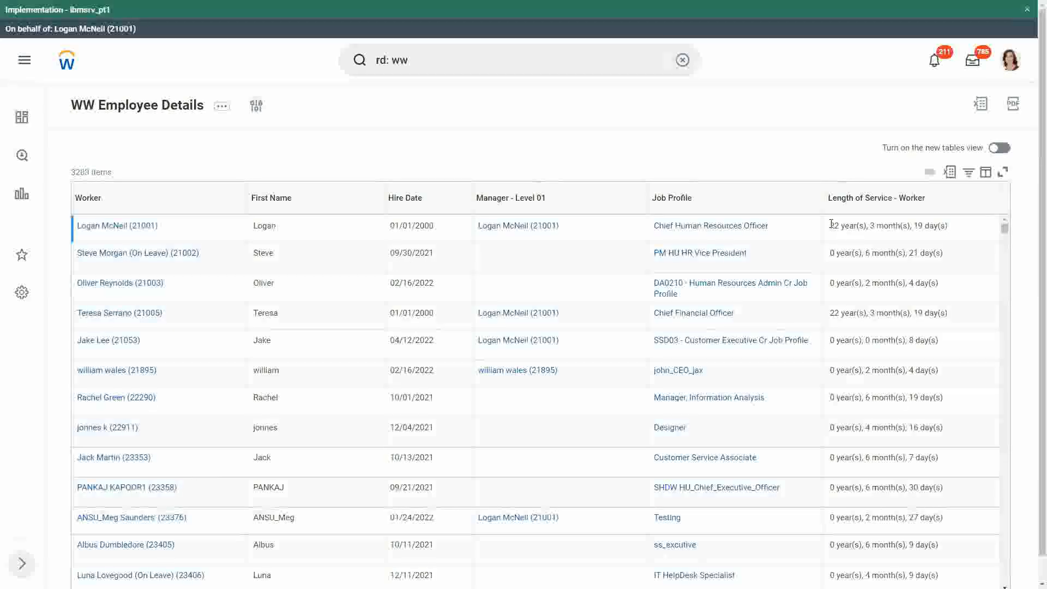
Step: Examine the format of the Length of Service - Worker values across different employee rows in the report output
left_click_drag(831, 224, 948, 223)
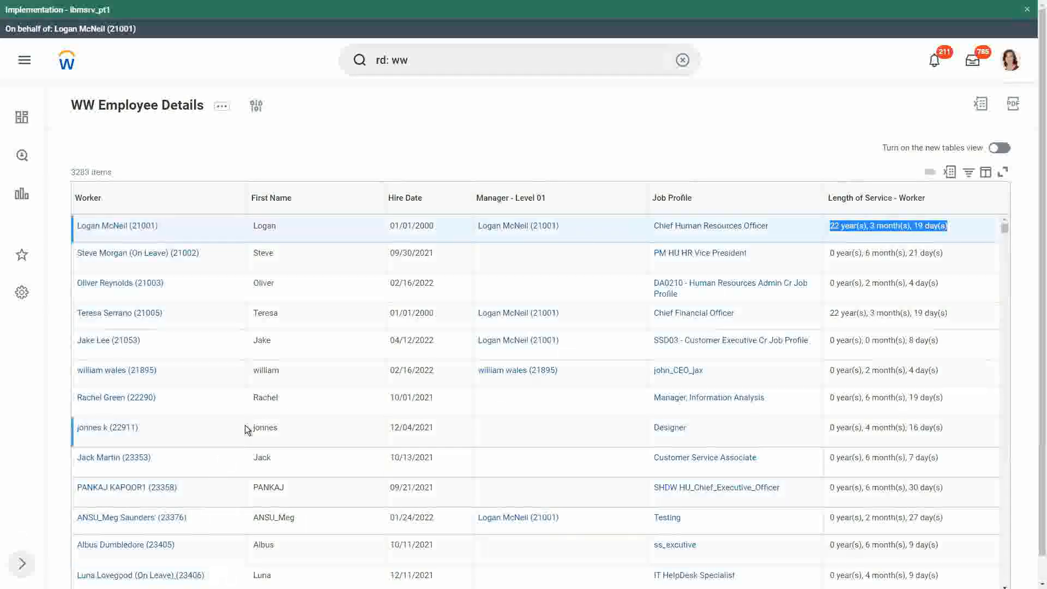
left_click(865, 227)
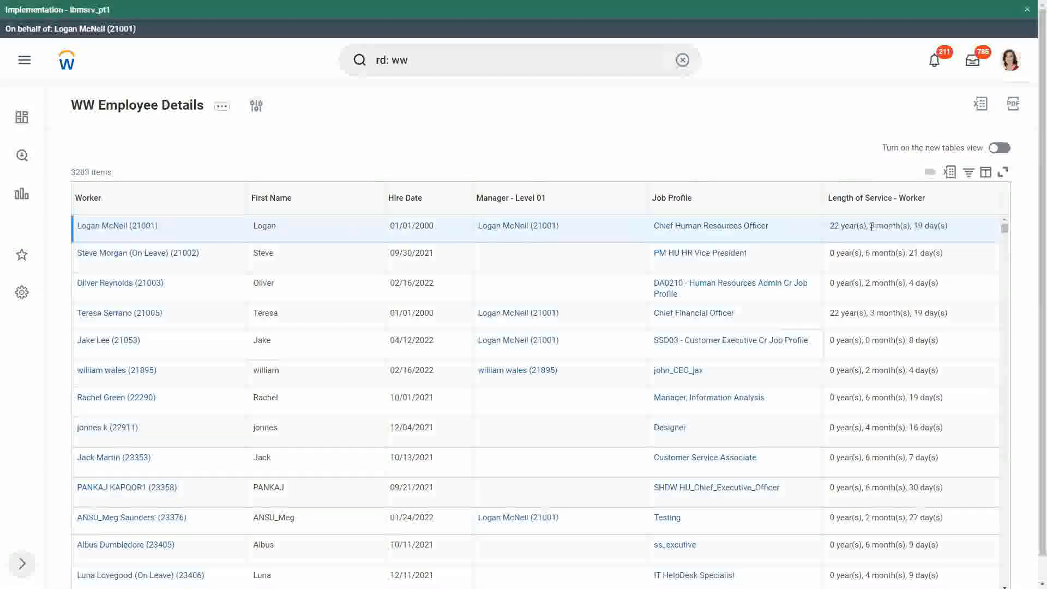
double_click(872, 226)
left_click_drag(950, 227, 829, 227)
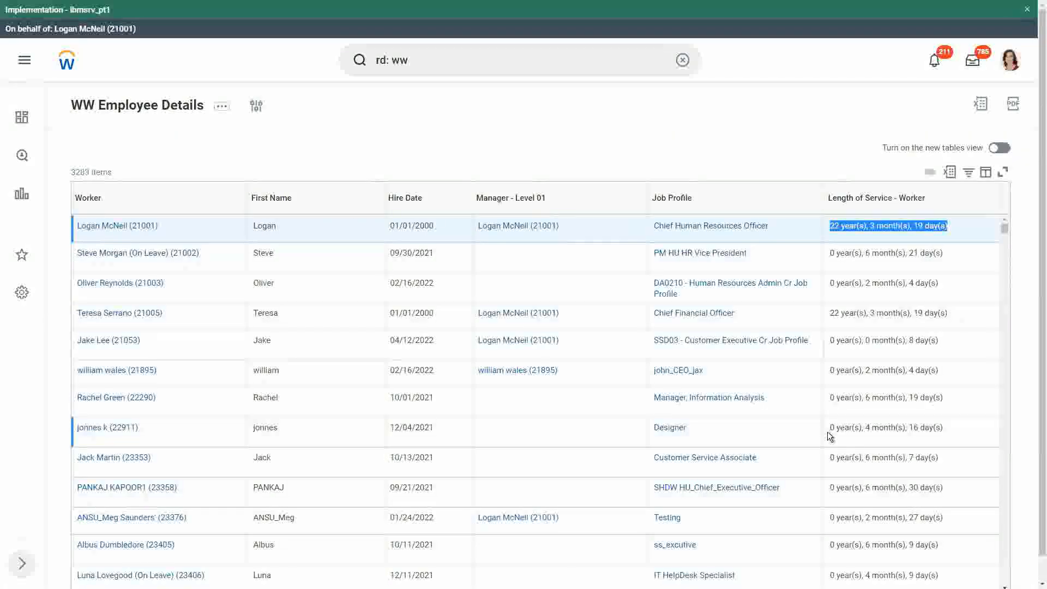
left_click_drag(879, 427, 963, 430)
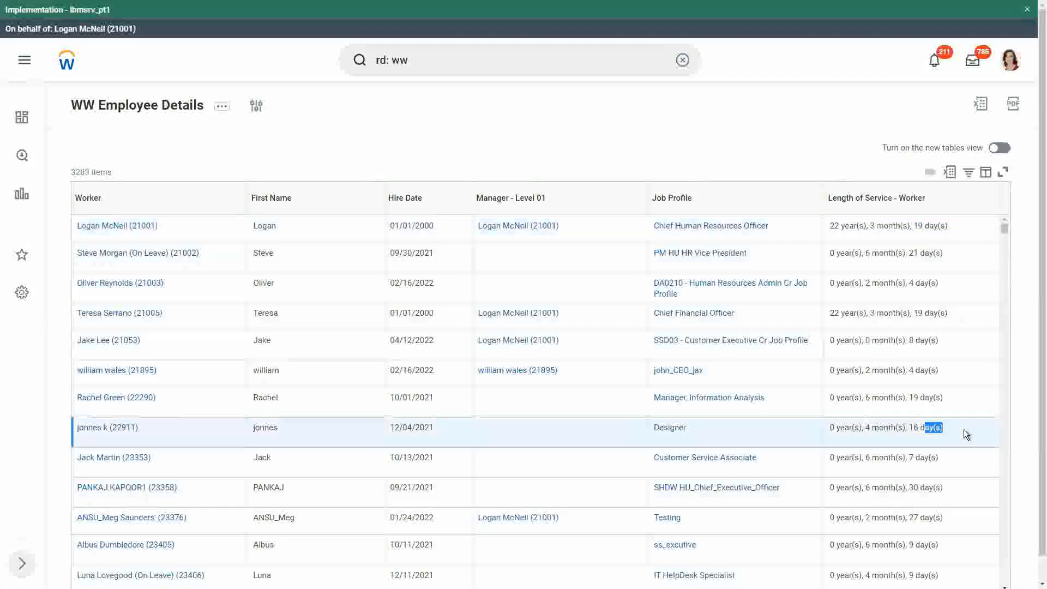
left_click(971, 428)
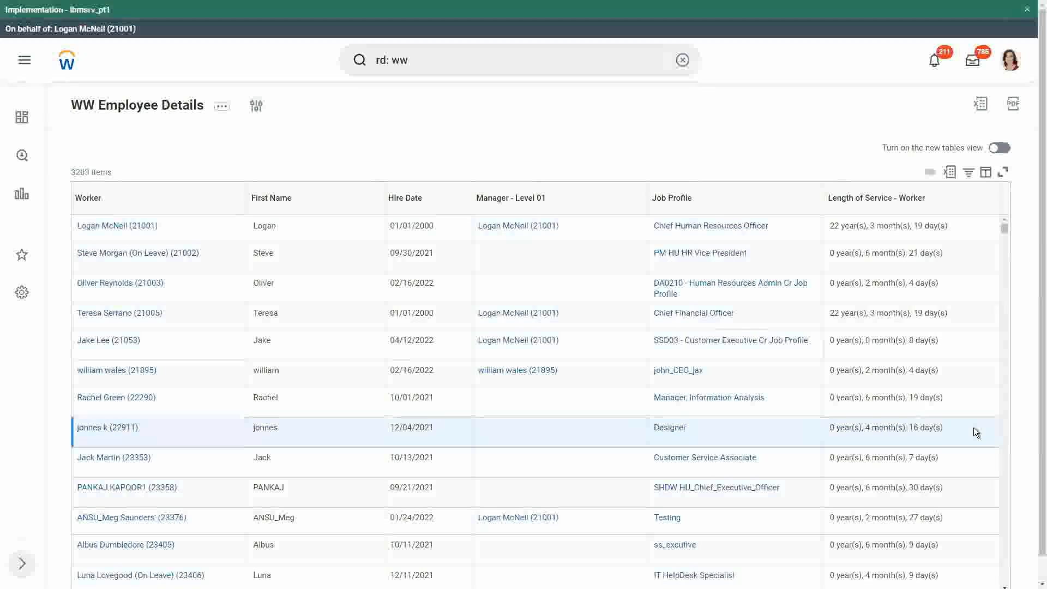
scroll(909, 439, "down", 4)
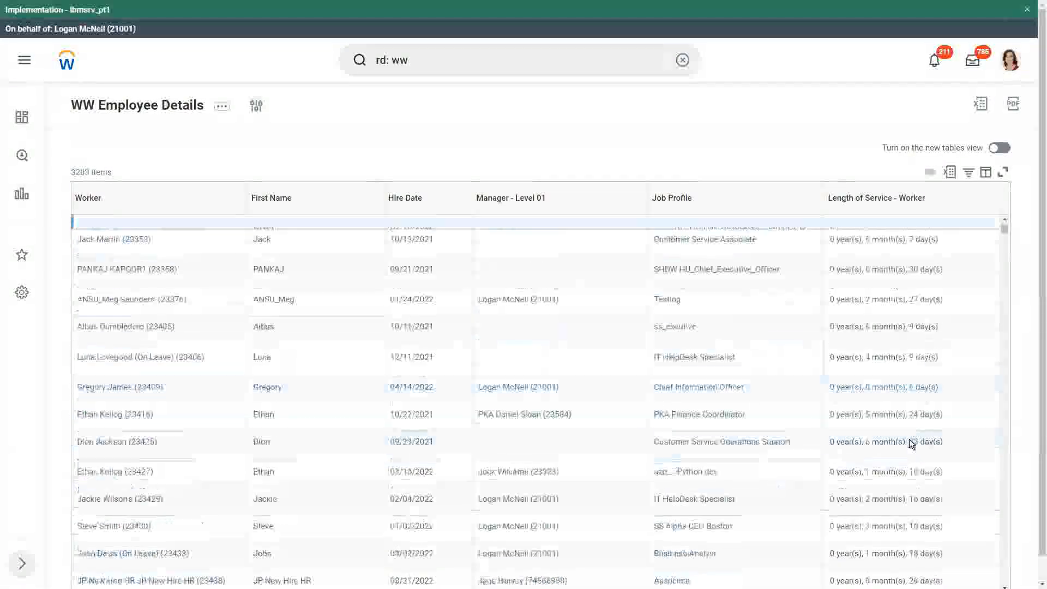
scroll(909, 439, "down", 3)
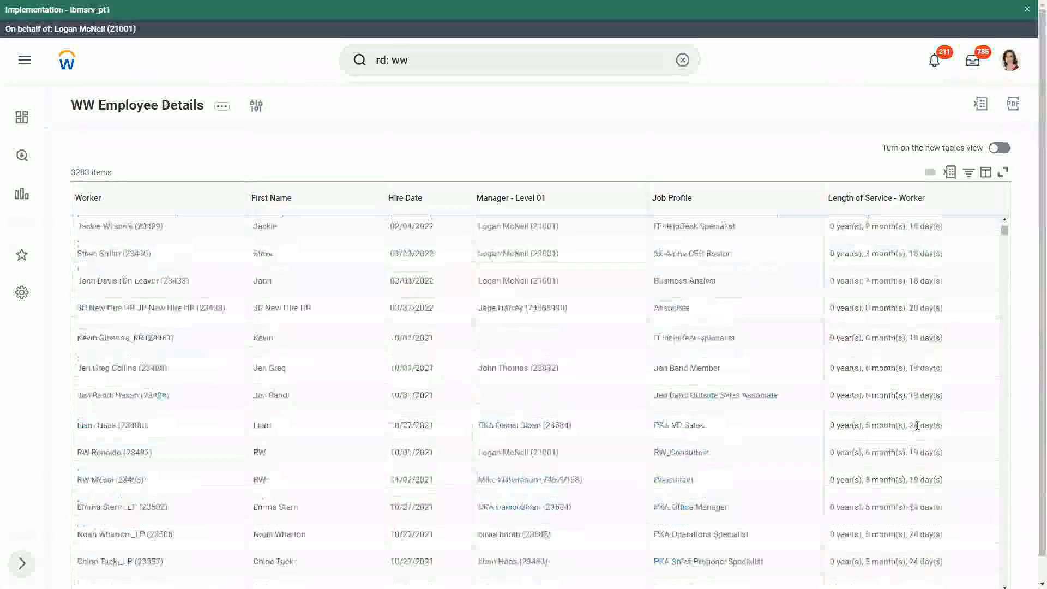
scroll(916, 430, "up", 5)
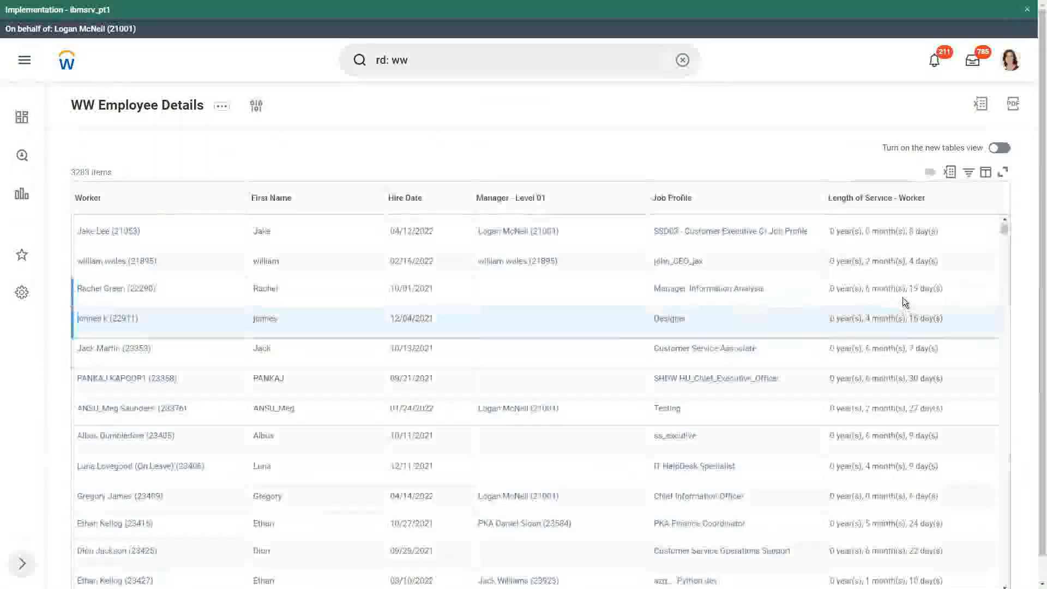
scroll(902, 298, "up", 2)
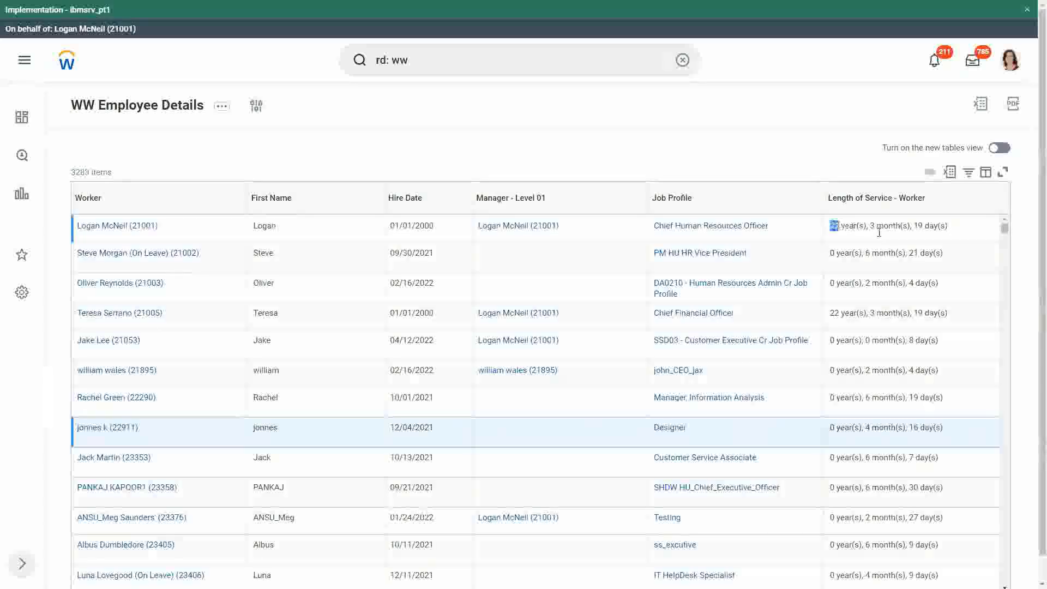
left_click_drag(878, 233, 941, 235)
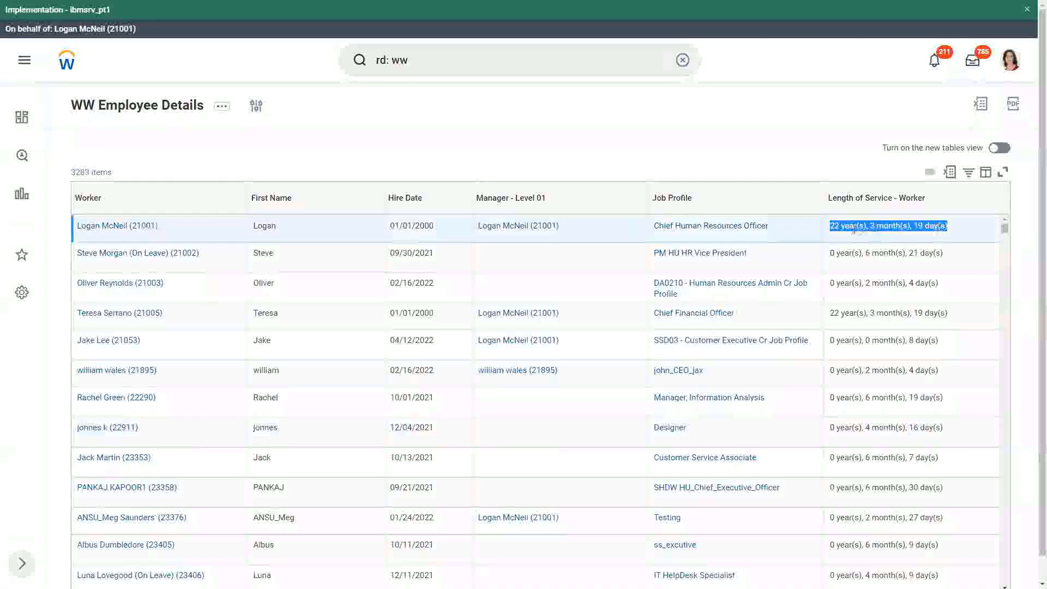
left_click(829, 251)
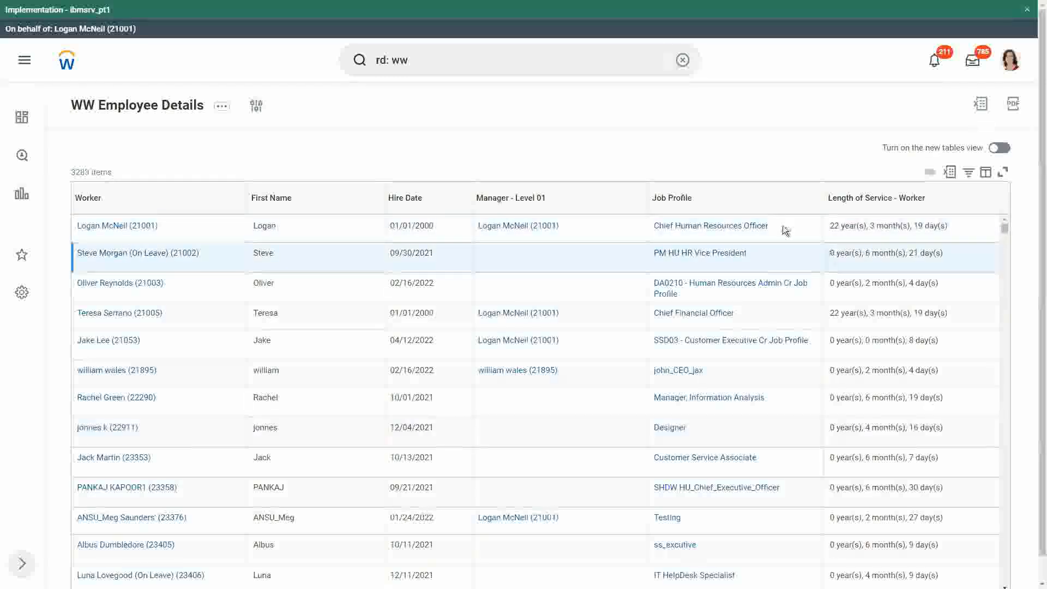
mouse_move(785, 231)
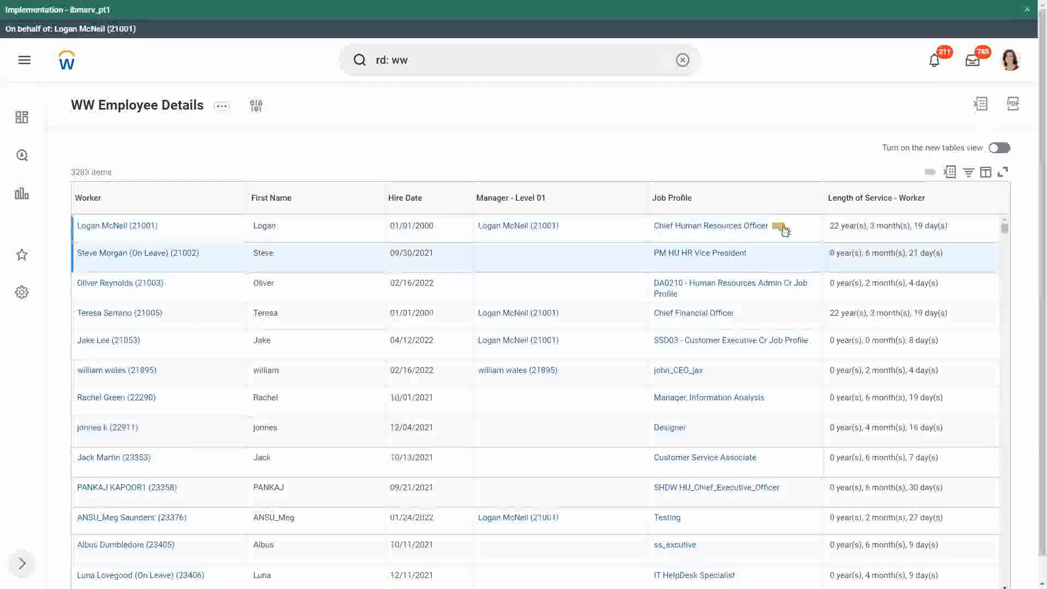
left_click(830, 226)
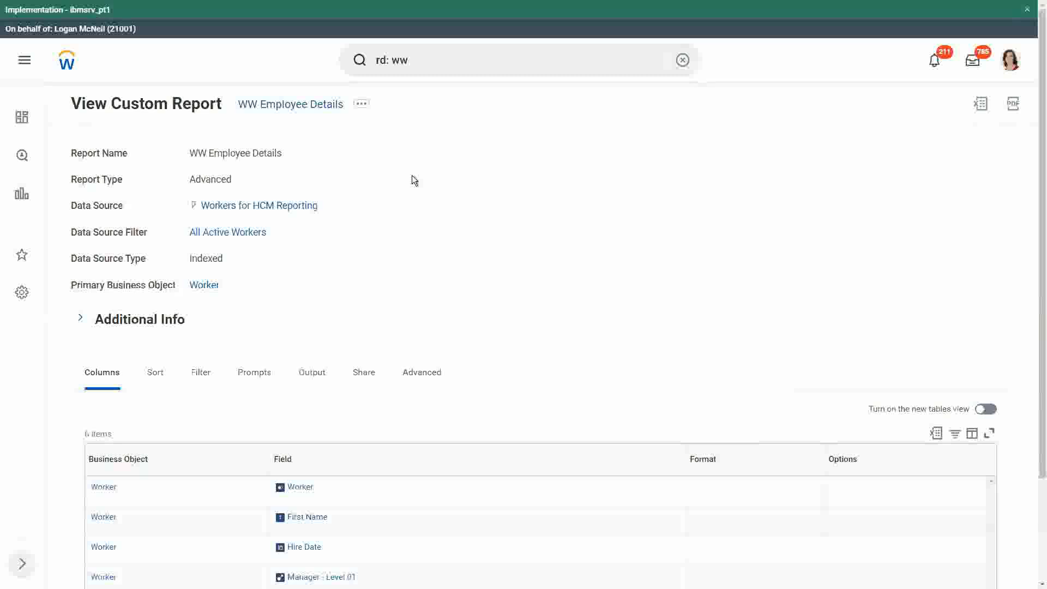
Step: Check the field type of Length of Service - Worker in its report field details from the report definition
scroll(407, 218, "down", 3)
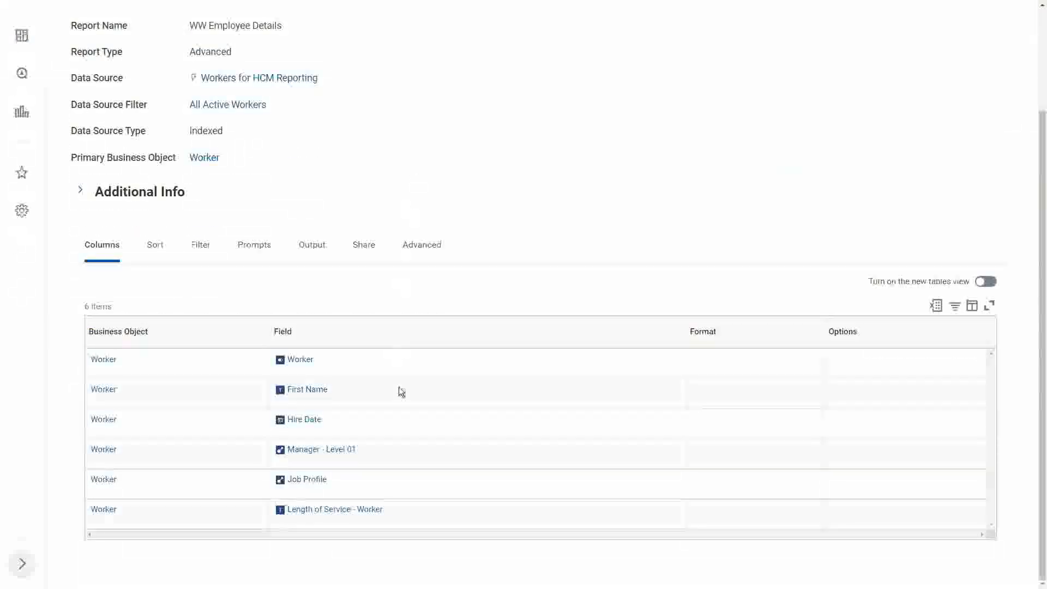
mouse_move(393, 510)
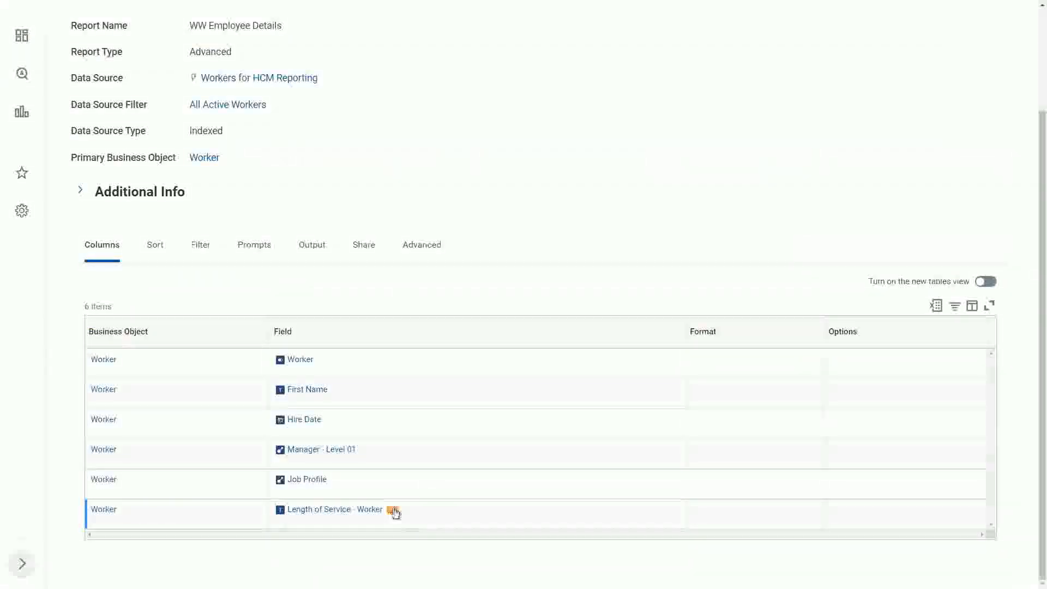
left_click(393, 510)
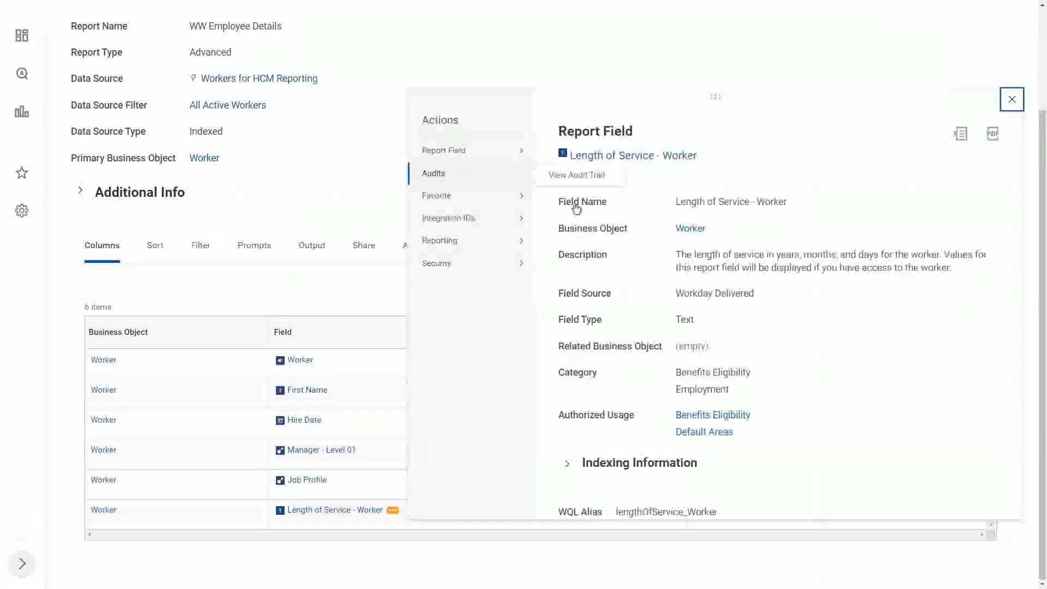
double_click(685, 319)
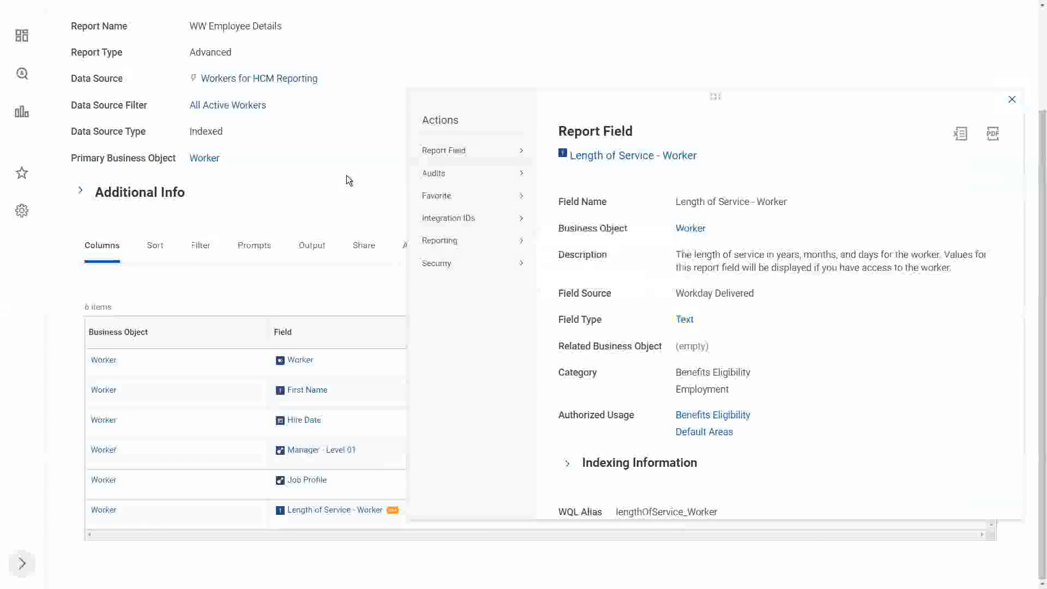
left_click(349, 179)
Step: Search for "create calc field" and open the Create Calculated Field task
scroll(330, 201, "up", 3)
left_click(440, 66)
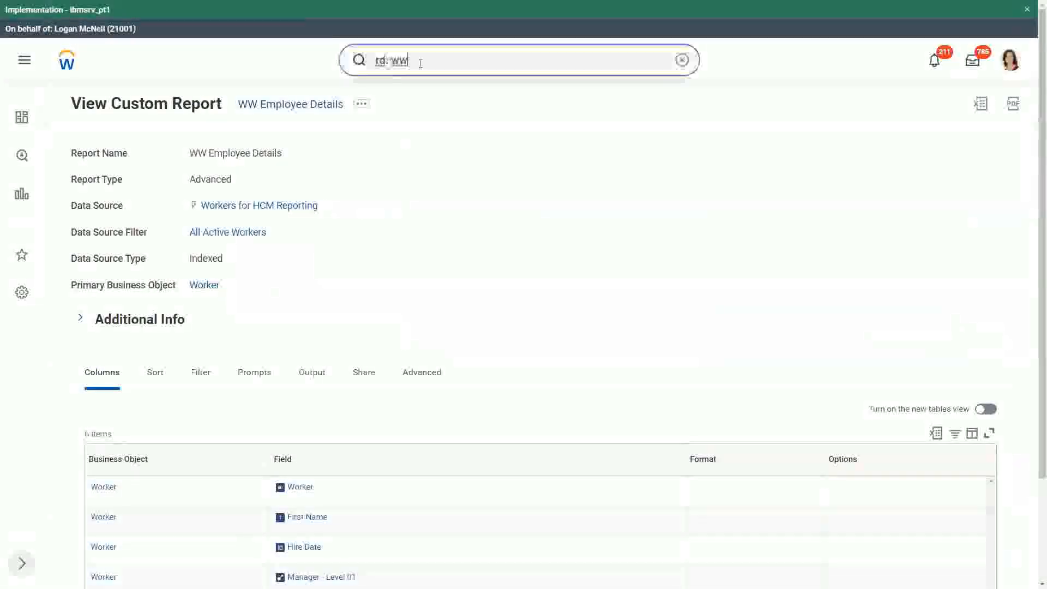
type("create a")
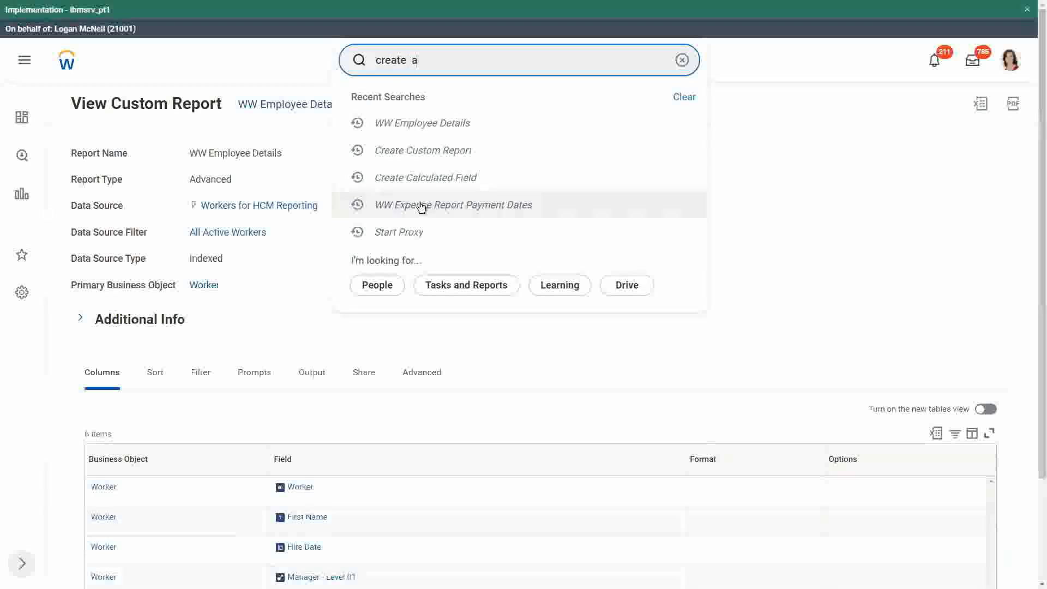
key("BackSpace")
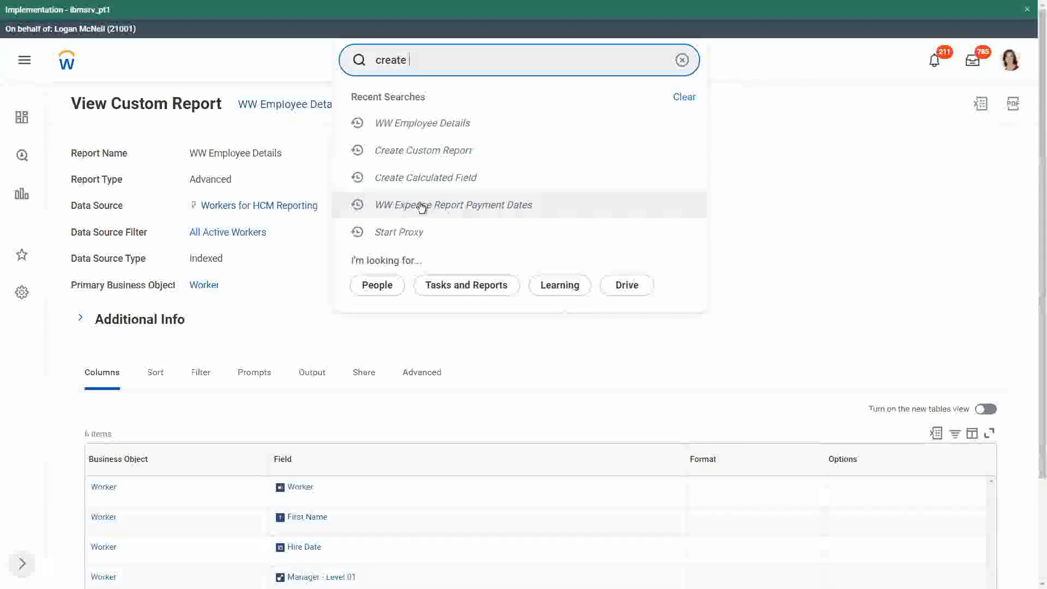
type("calc field")
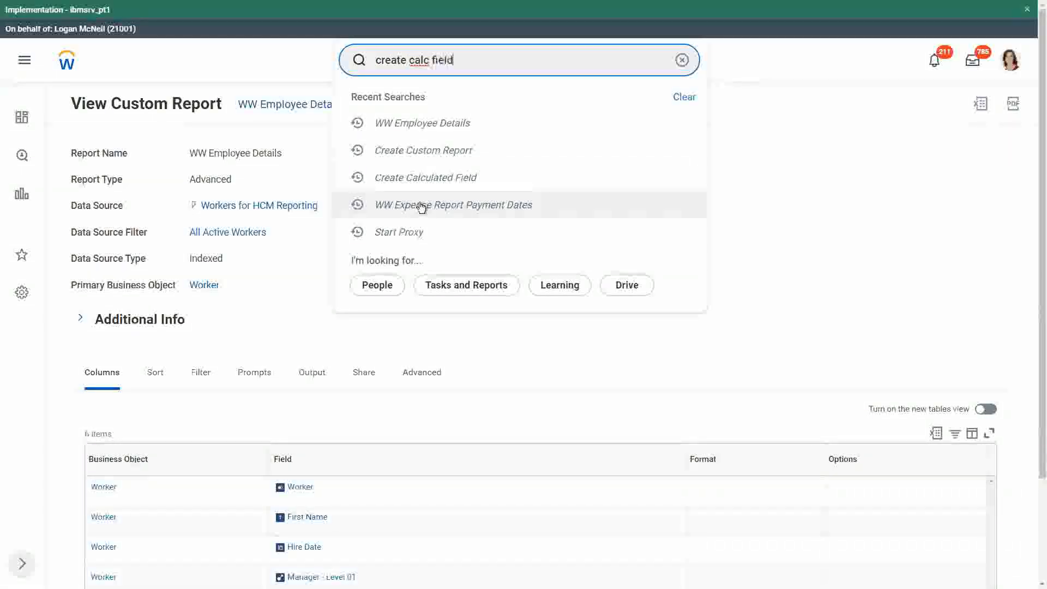
left_click(446, 103)
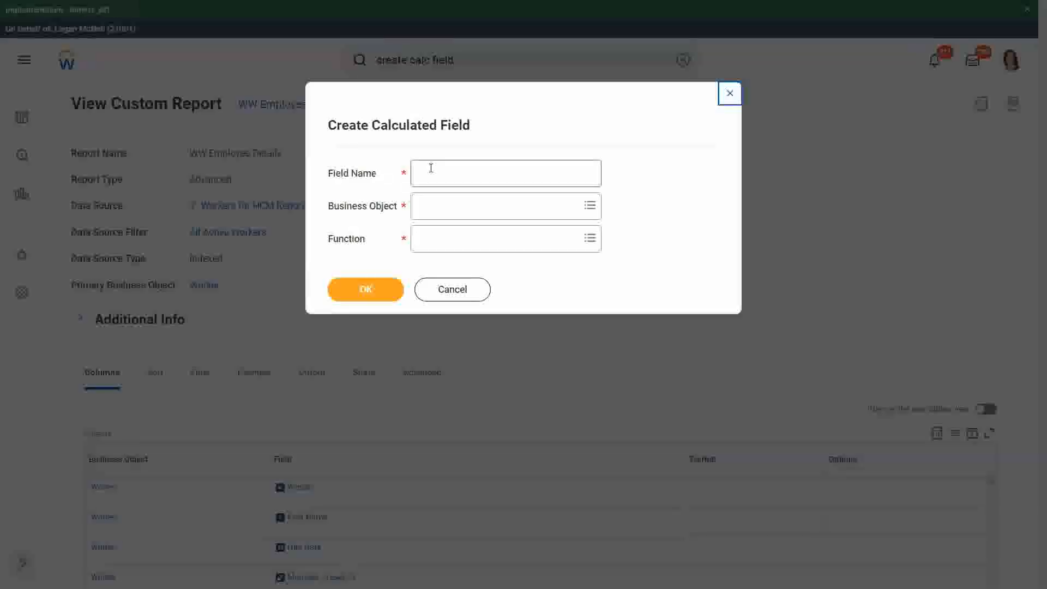
Step: Name the calculated field "CF-WW-Substring Text-Years from Length of Service" and set its business object to Worker
left_click(430, 168)
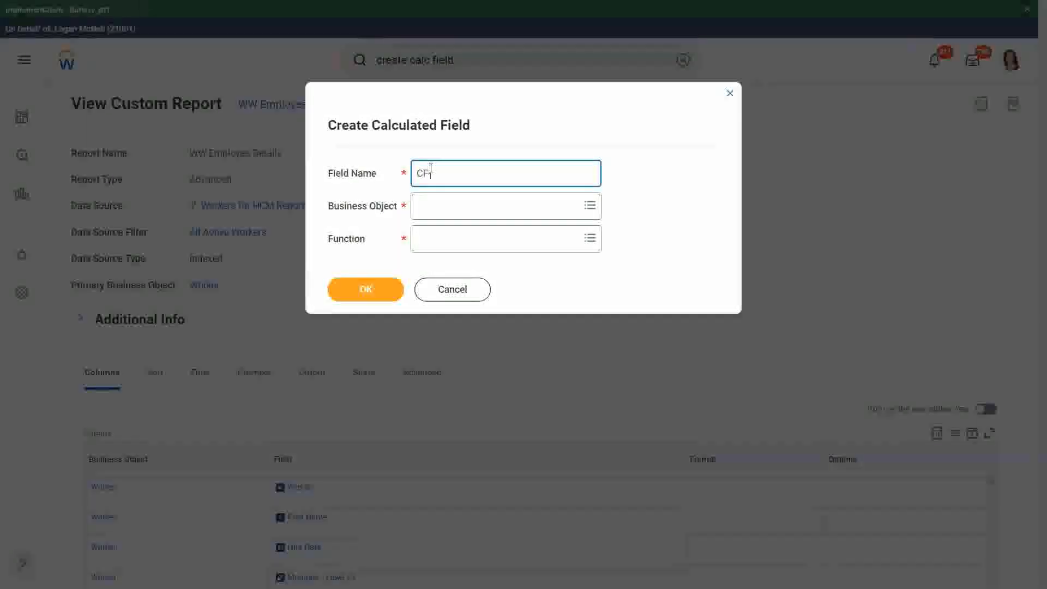
type("CF-WW-Subst")
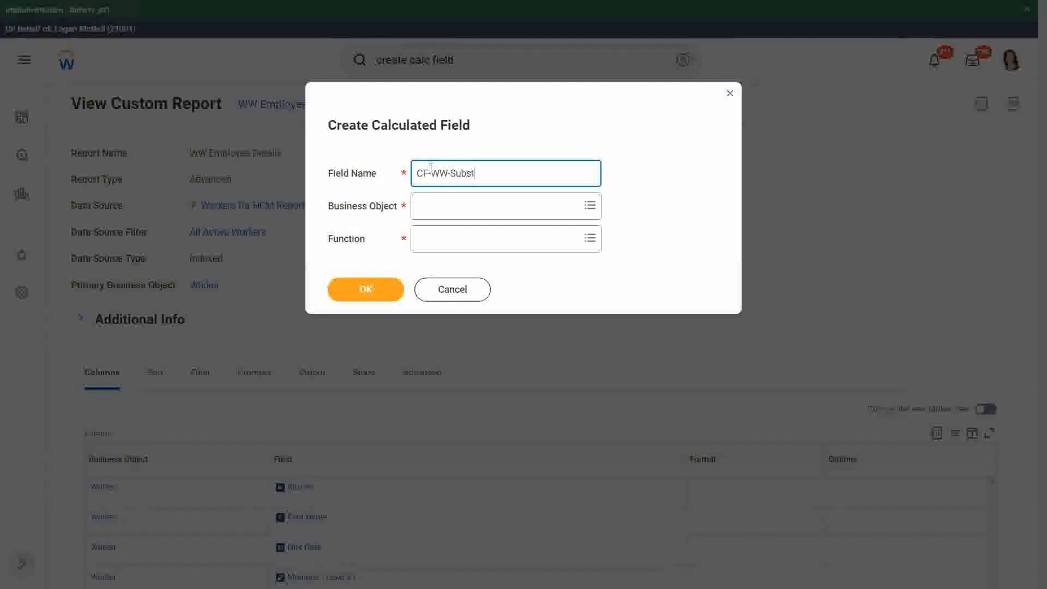
type("ring Text-Years from Leng")
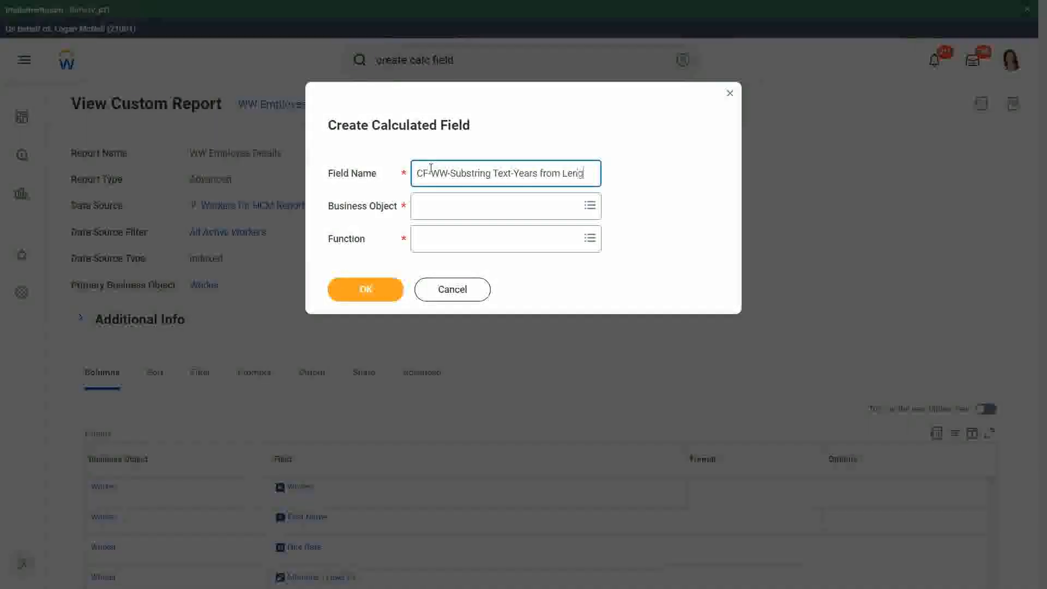
type("th of Service")
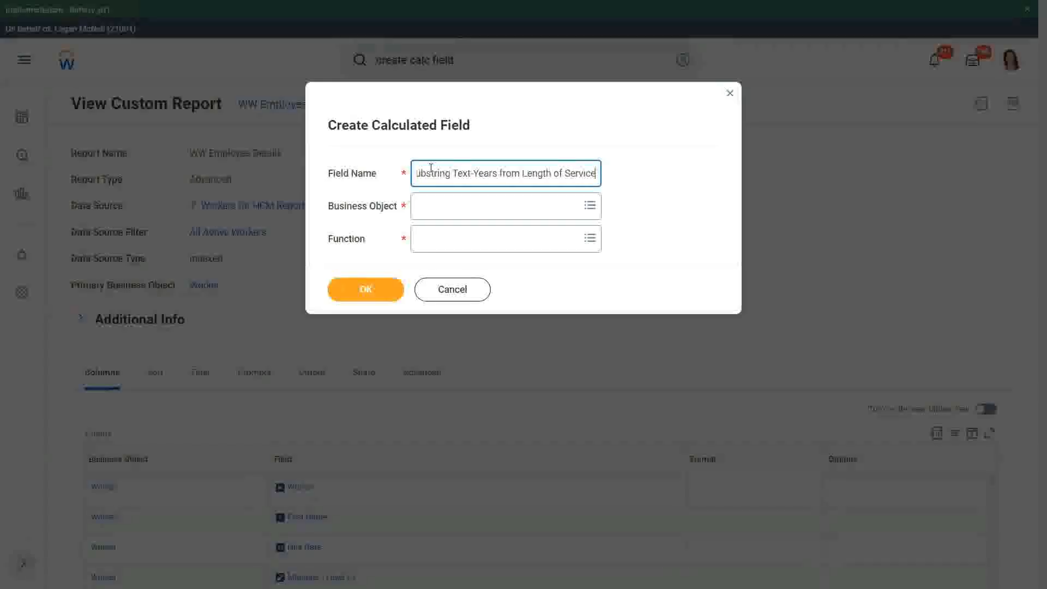
left_click(465, 205)
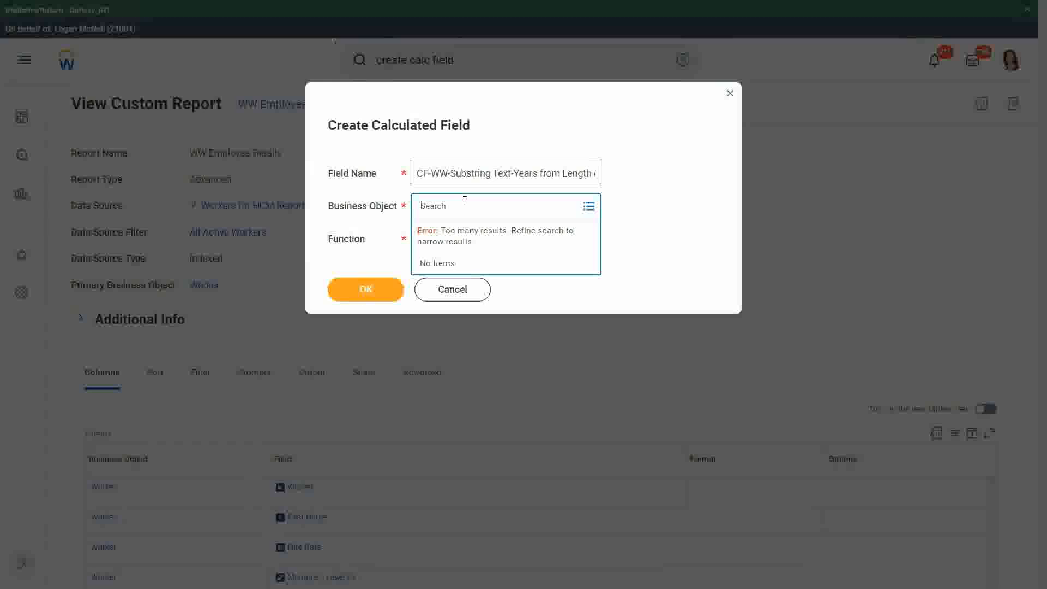
key("Return")
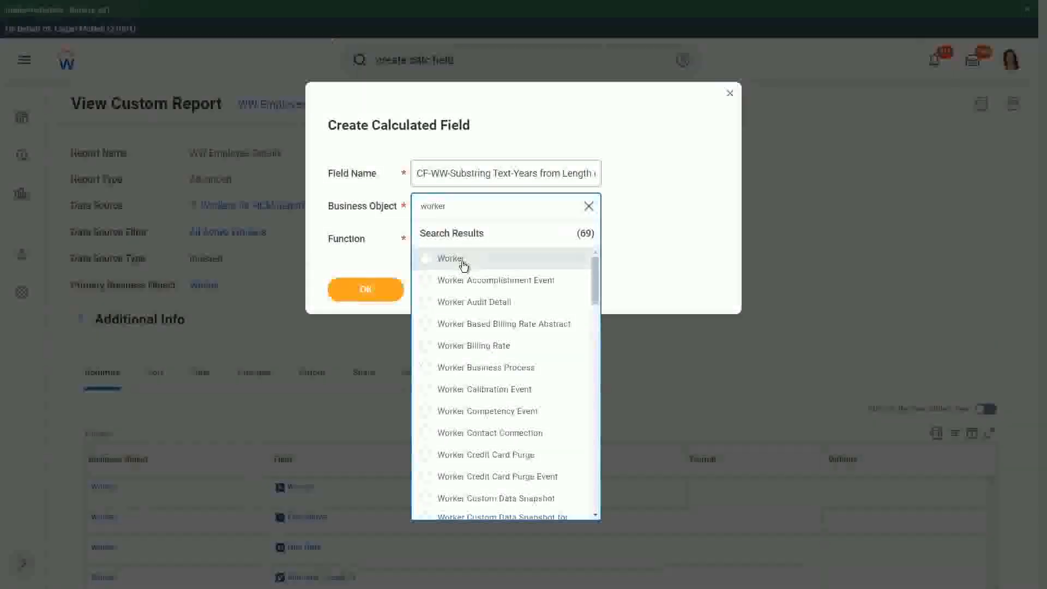
left_click(462, 261)
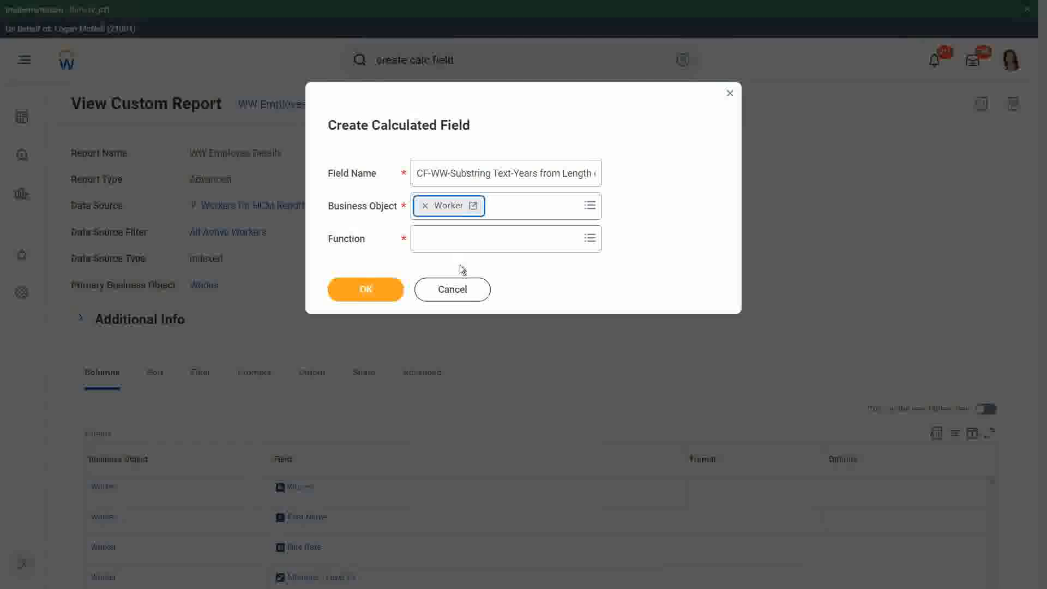
Step: Set the calculated field's function to Substring Text and proceed to its calculation definition
left_click(447, 236)
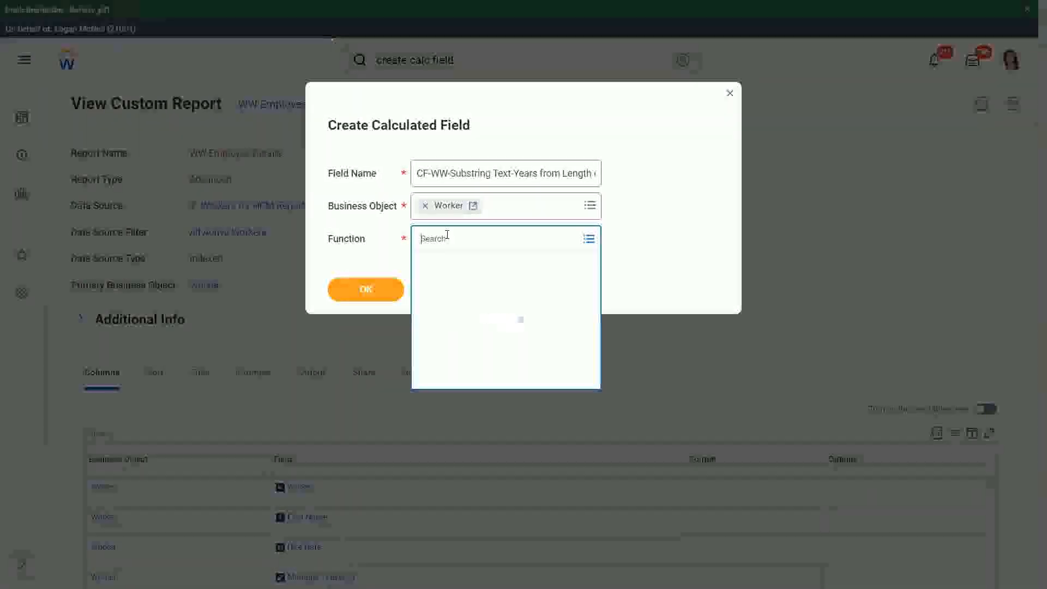
type("substring")
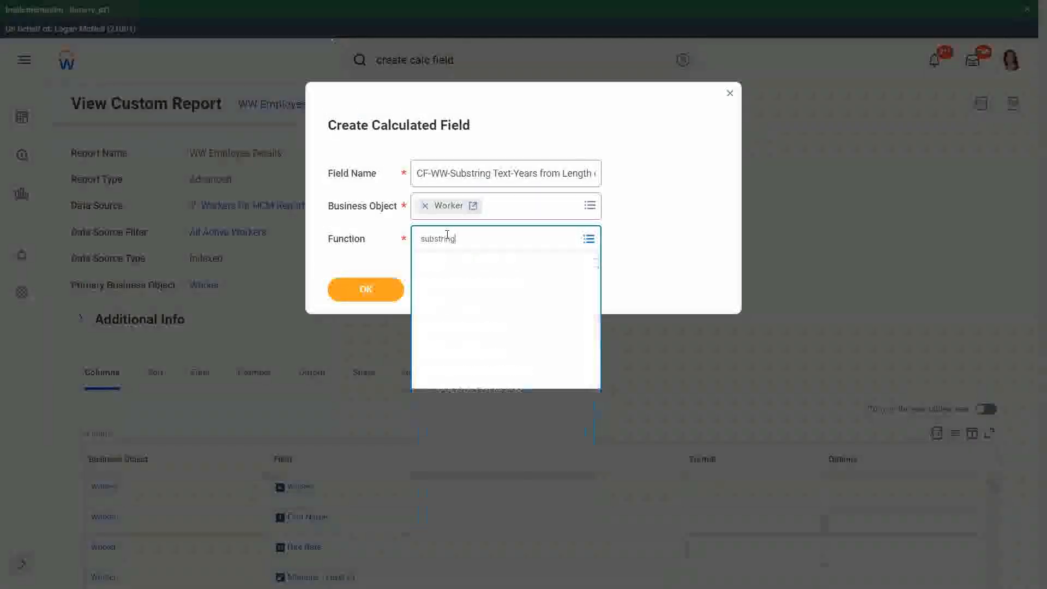
key("Return")
left_click(381, 288)
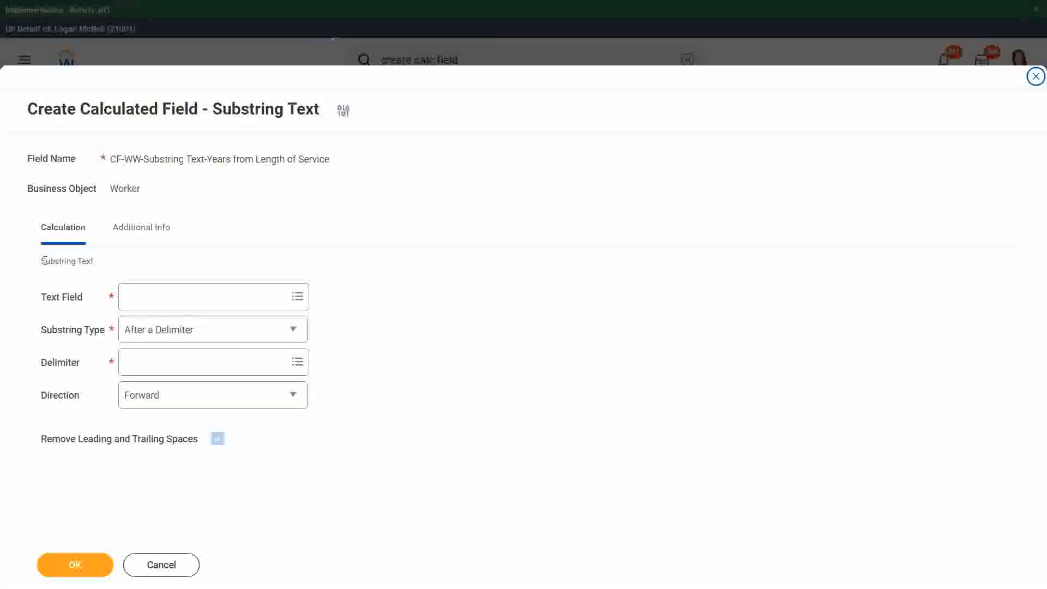
triple_click(133, 260)
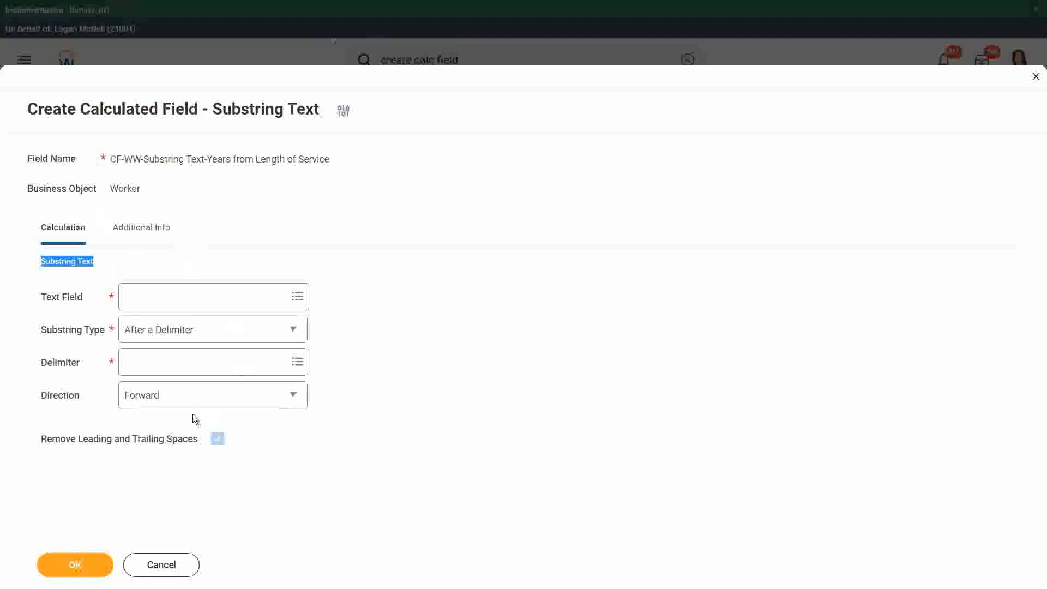
left_click(74, 262)
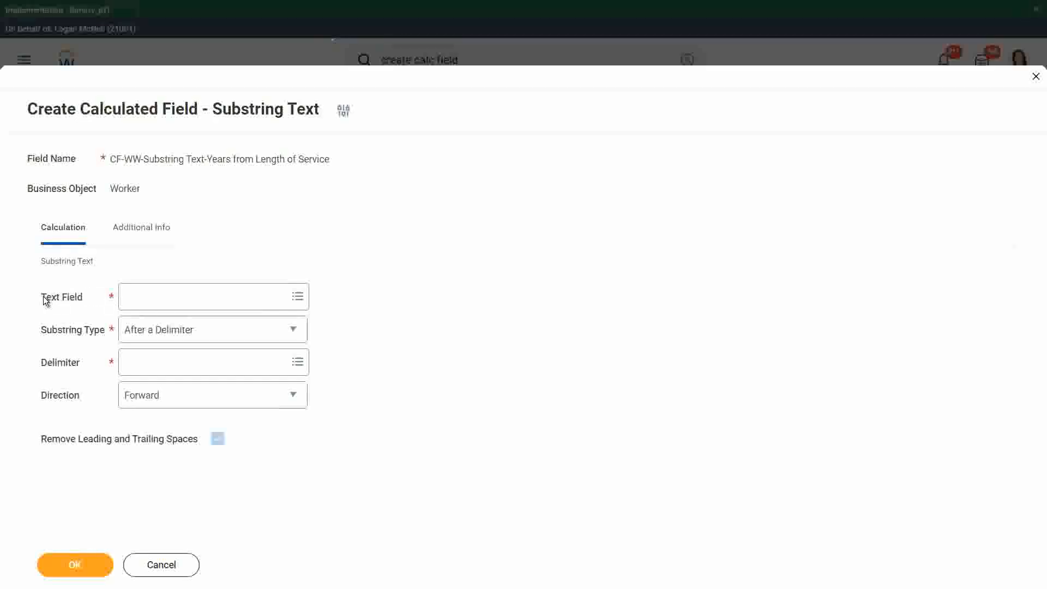
left_click_drag(44, 296, 81, 305)
left_click(28, 303)
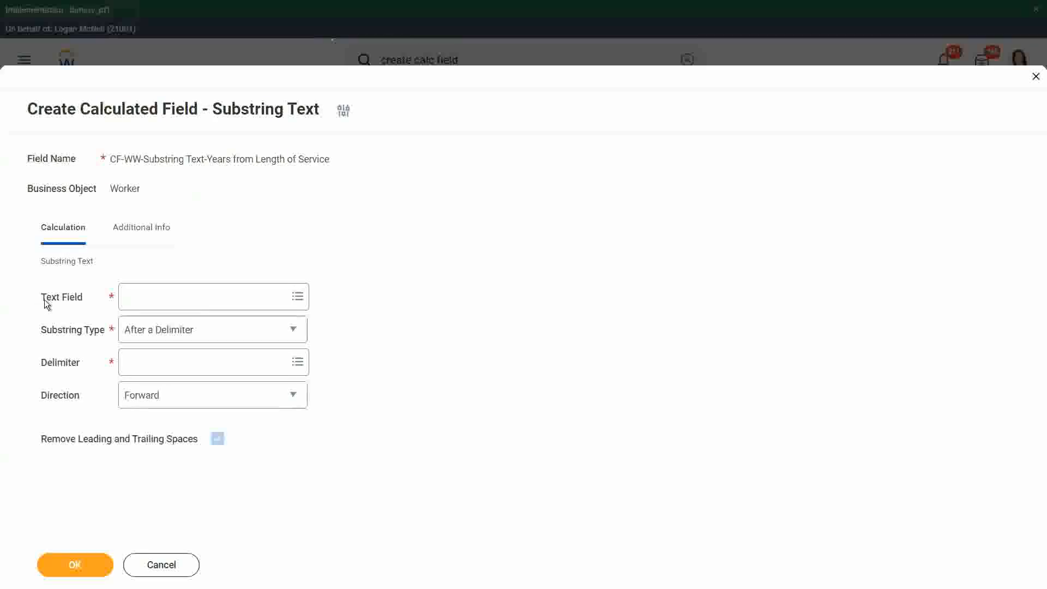
left_click_drag(44, 300, 82, 301)
left_click(59, 301)
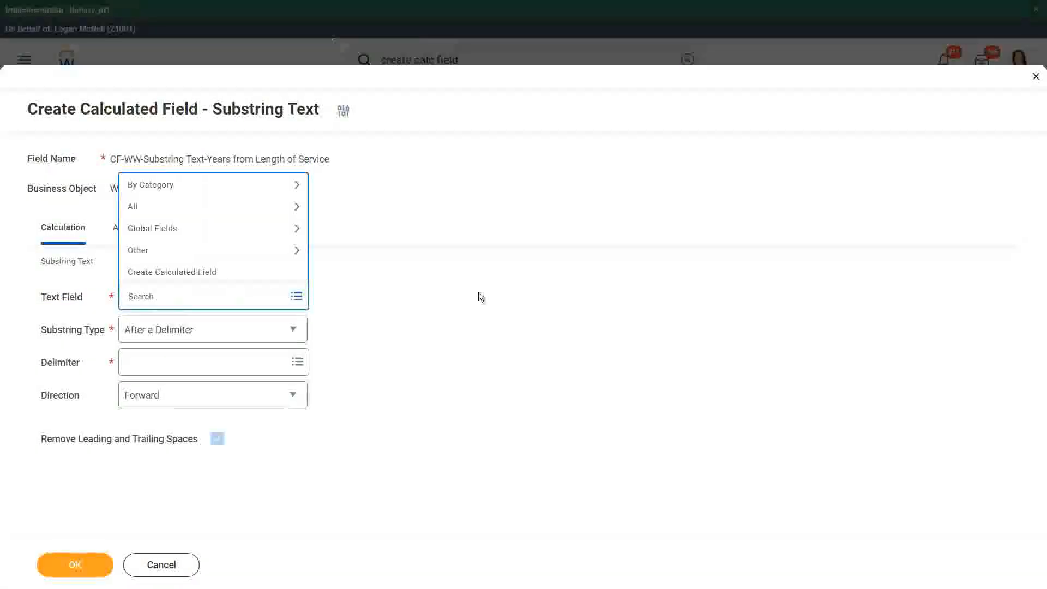
left_click(444, 292)
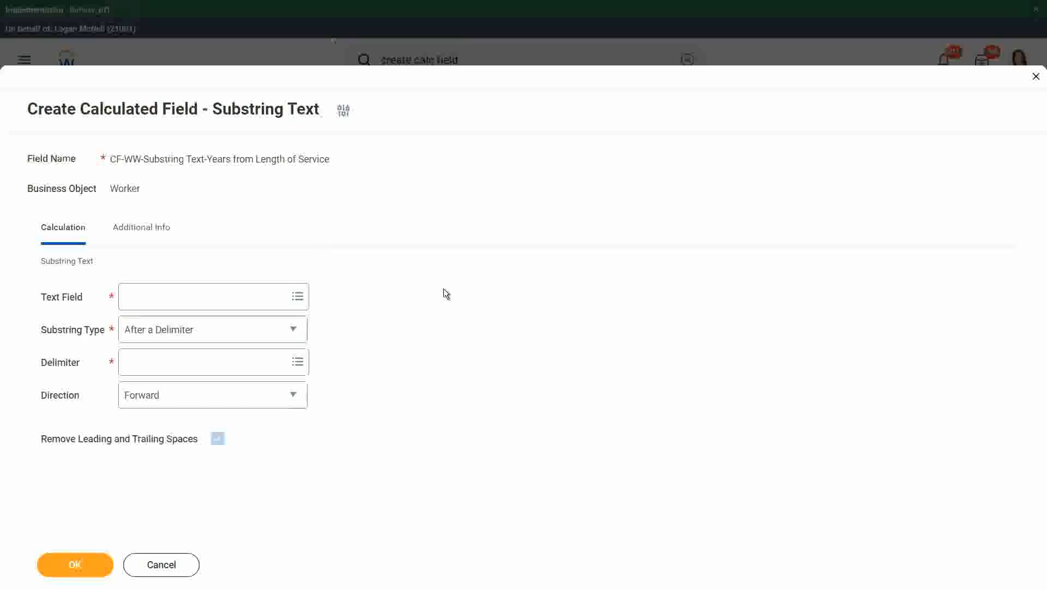
Step: Find Length of Service - Worker and set it as the calculated field's text field
left_click(155, 297)
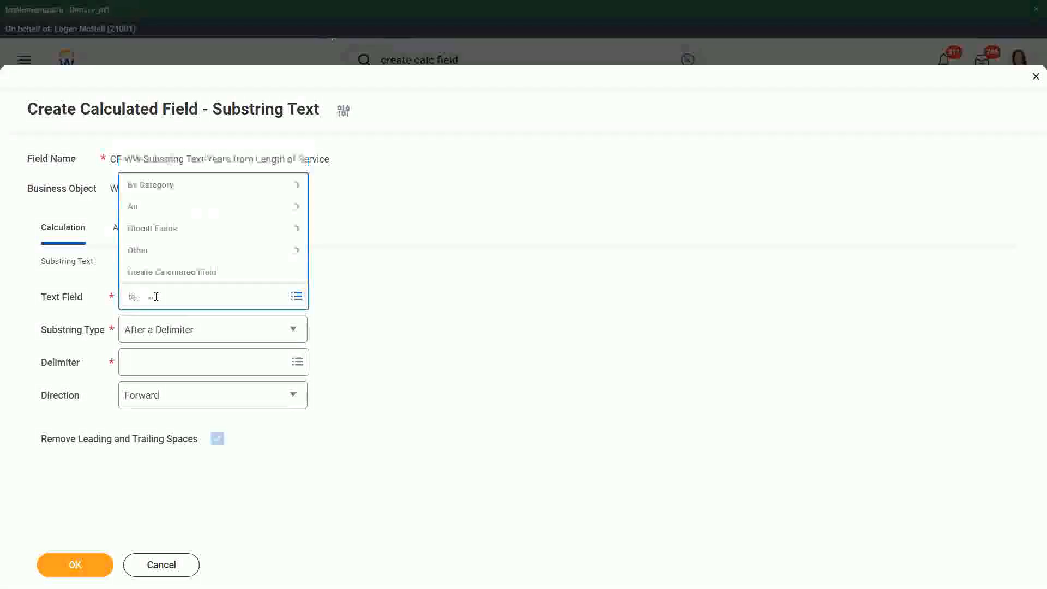
type("length ")
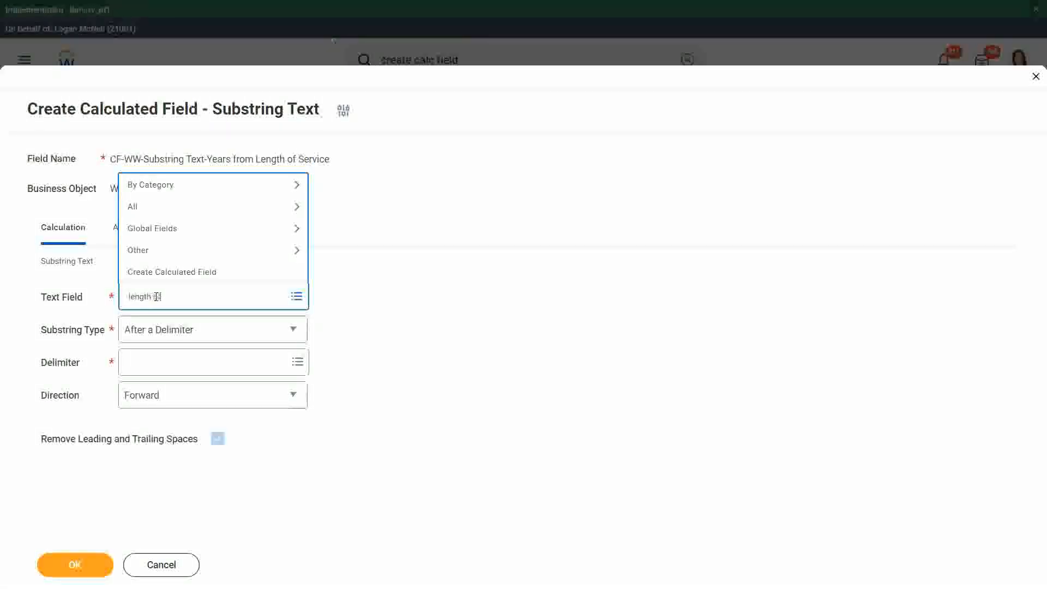
type("of service worker")
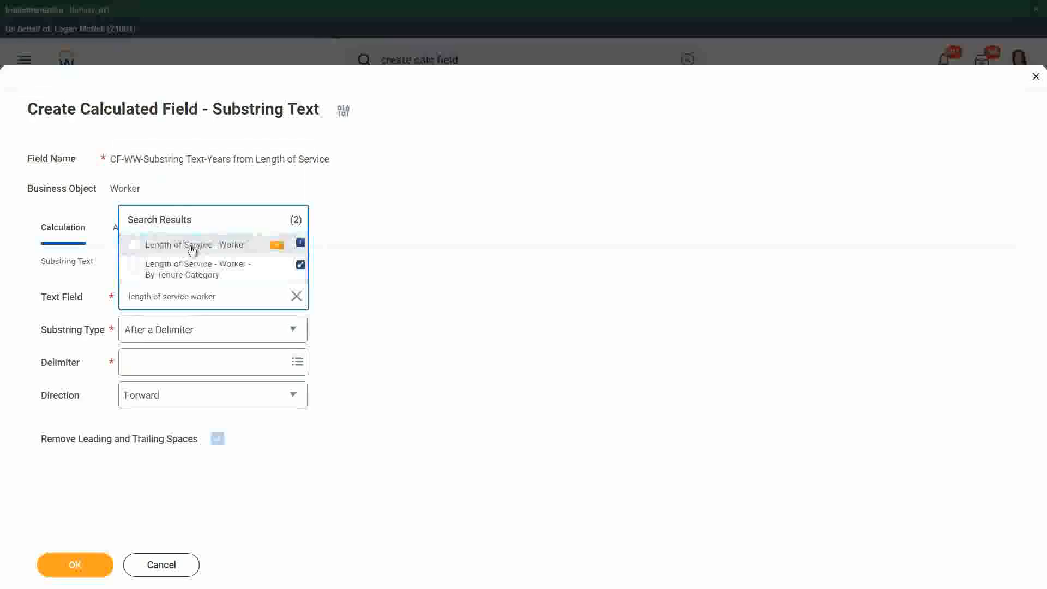
left_click(192, 249)
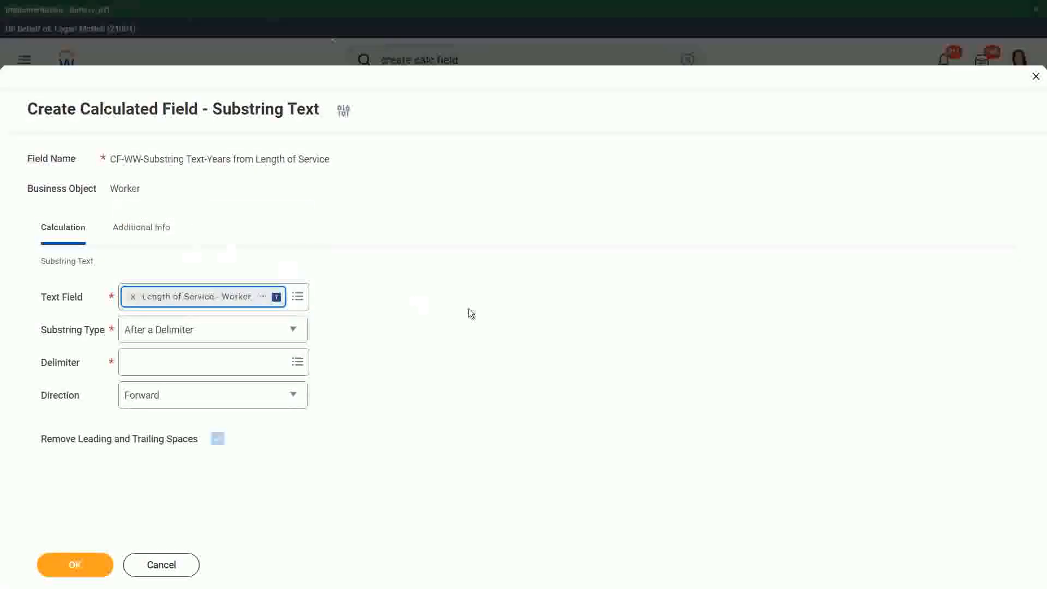
Step: Try the Fixed Position substring type and toggle its Until End of Text Field option off and back on
left_click(197, 339)
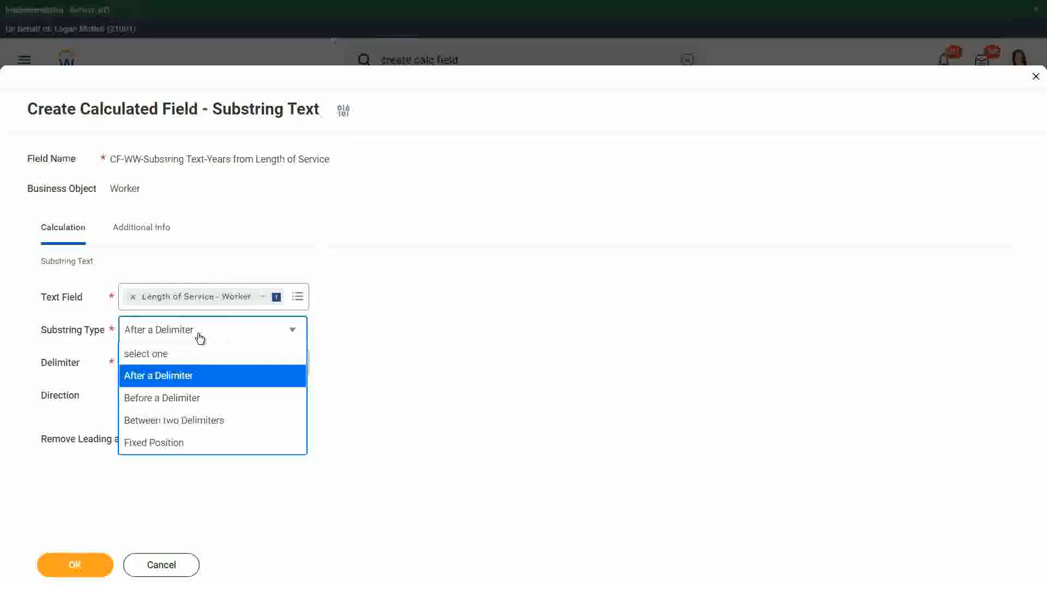
left_click(165, 446)
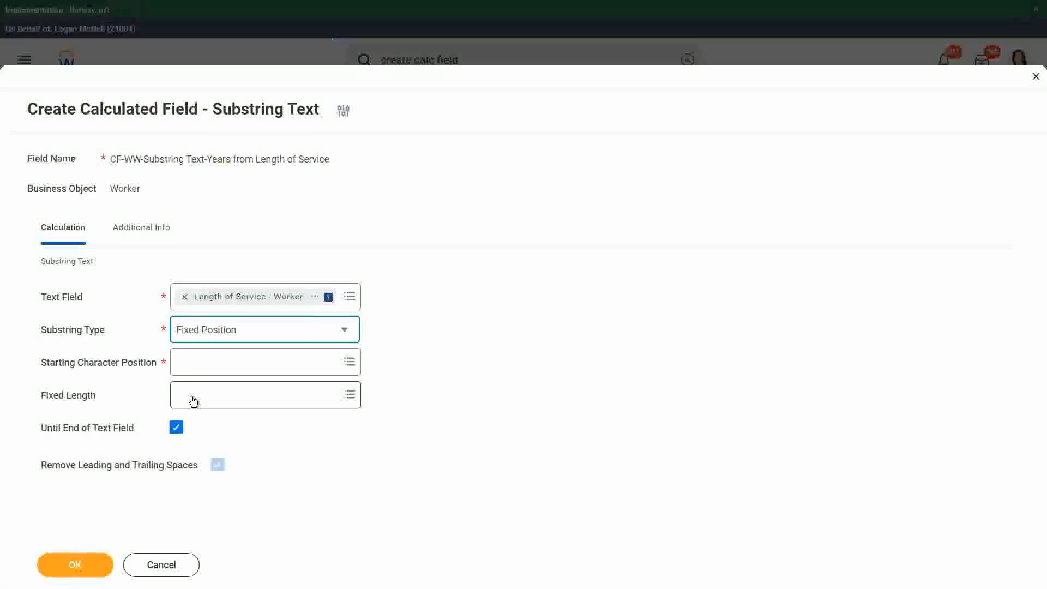
left_click(176, 429)
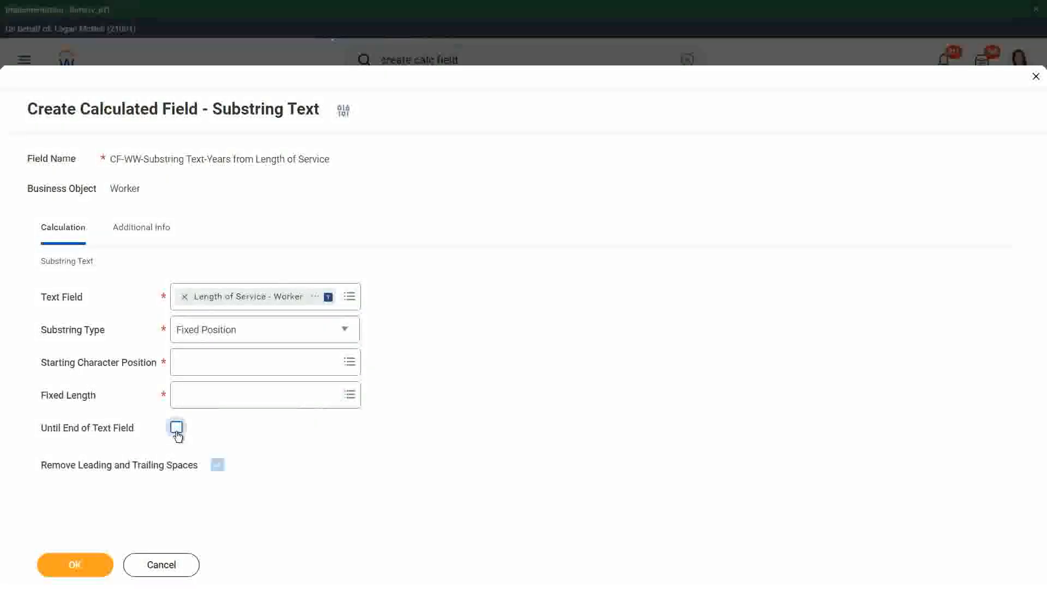
left_click(177, 428)
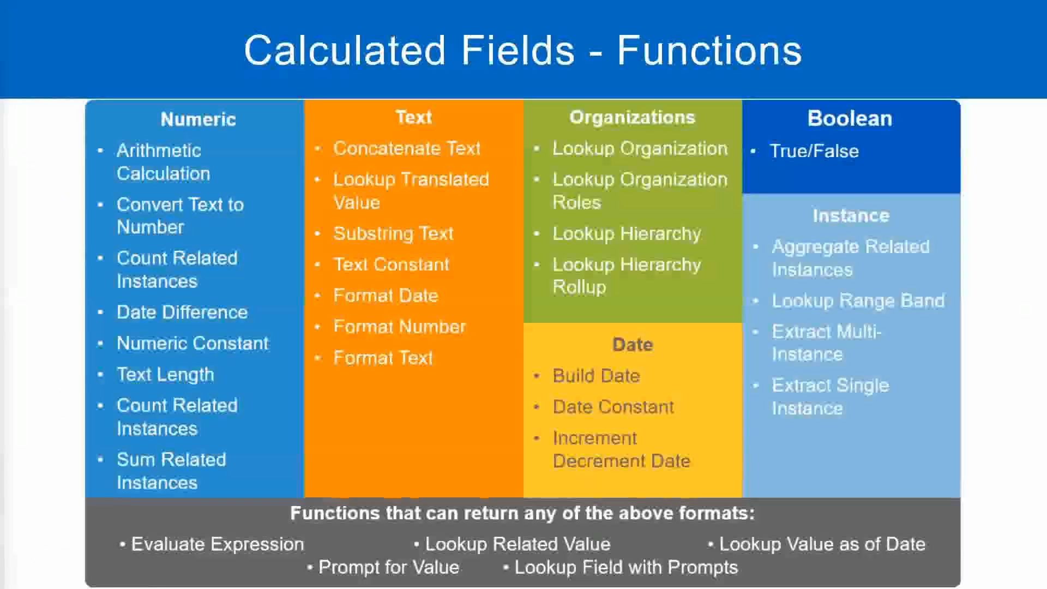
Step: Switch to the Notepad++ notes and examine the number of years in the sample Length of Service values
key("alt+Tab")
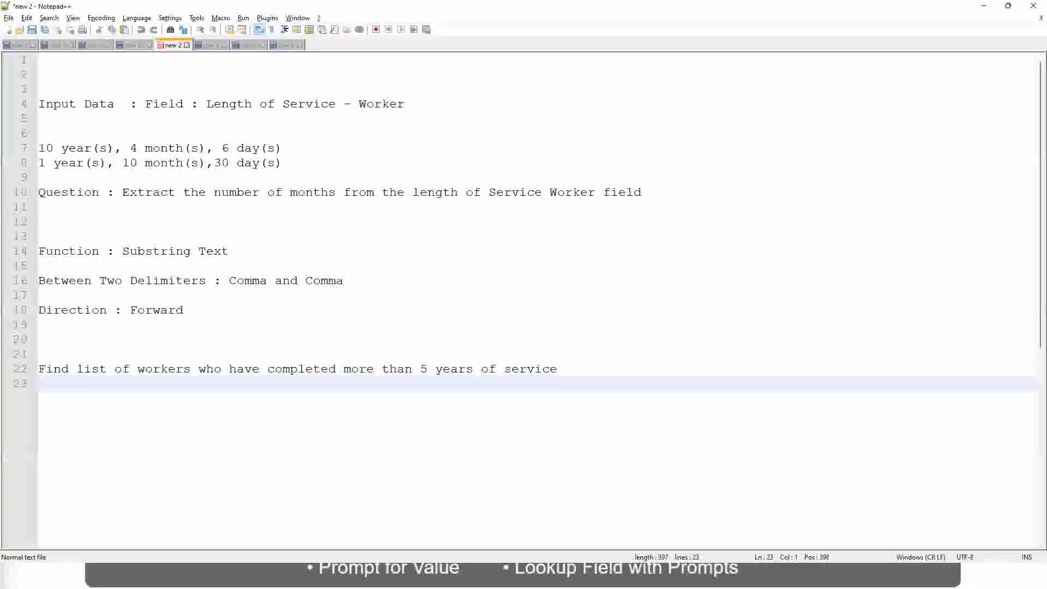
double_click(45, 148)
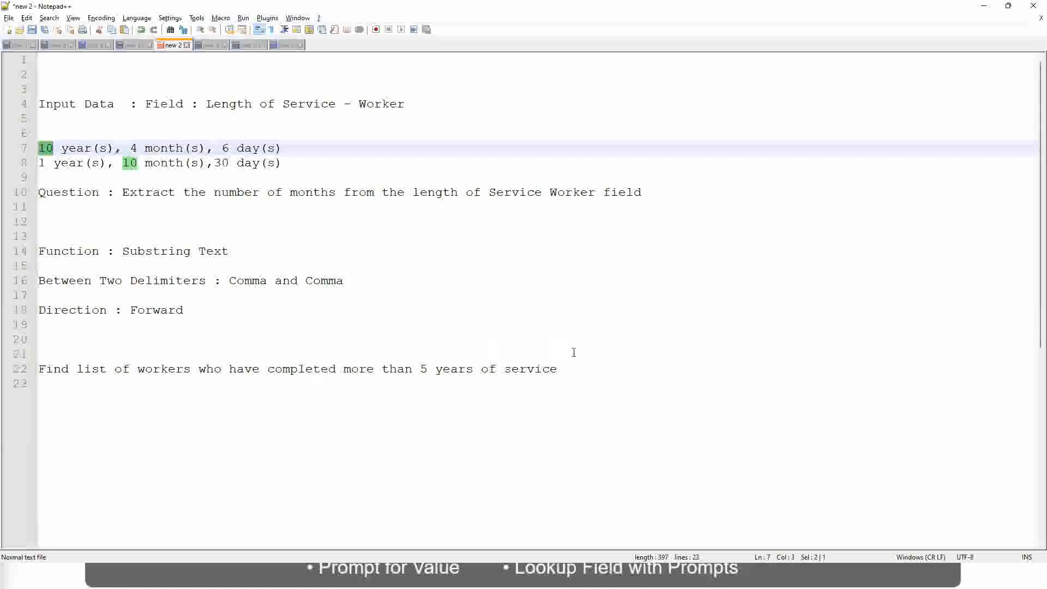
left_click(573, 373)
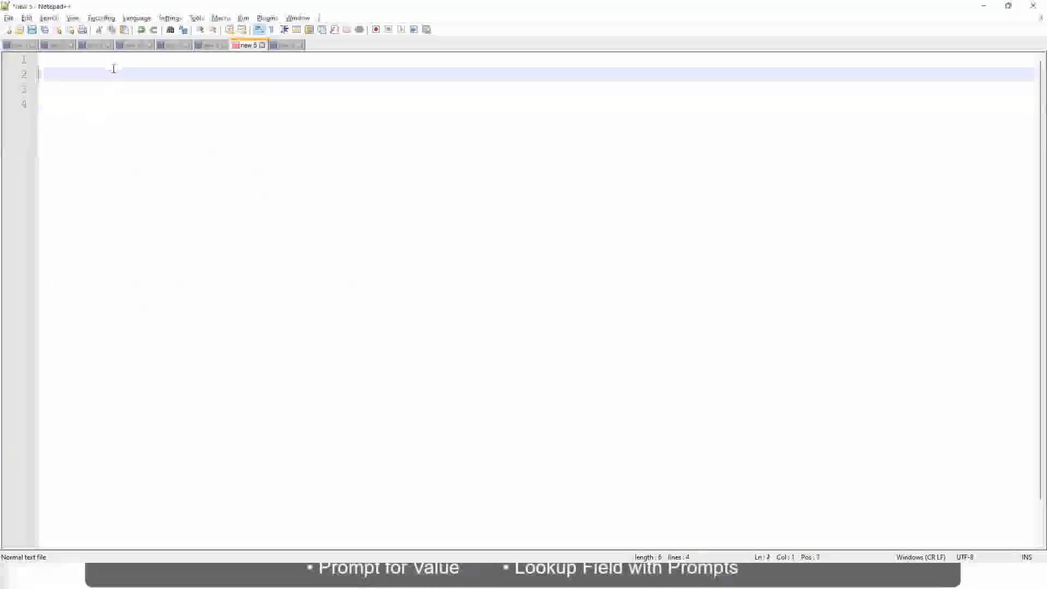
Step: Write an example worker's full name in lowercase on a new line in the blank note "new 5"
key("Return")
key("Return")
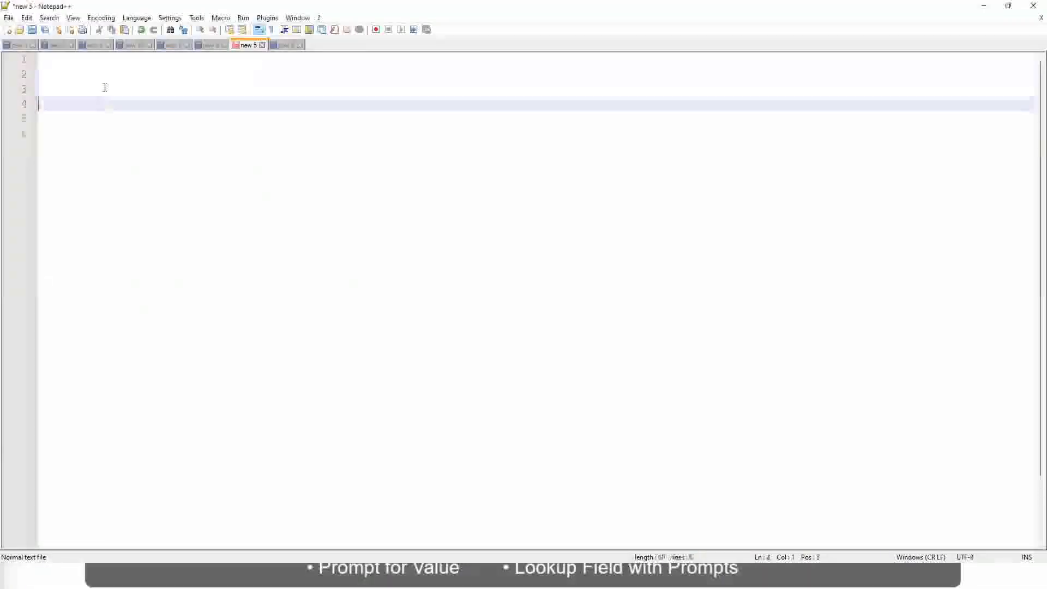
type("lm")
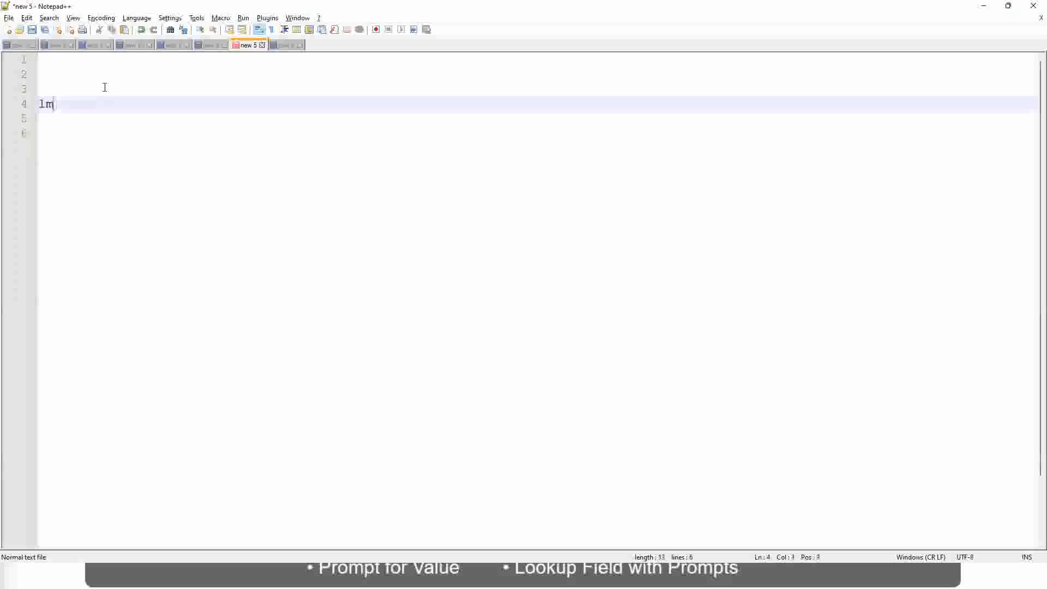
type("cneil")
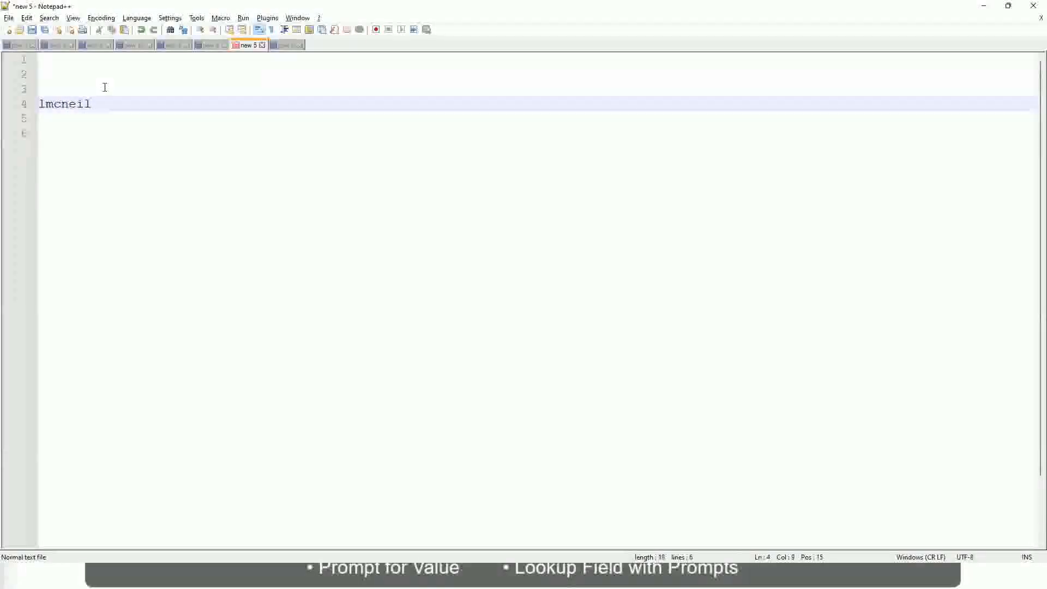
key("BackSpace")
key("BackSpace")
key("BackSpace")
key("BackSpace")
key("BackSpace")
key("BackSpace")
key("BackSpace")
type("o")
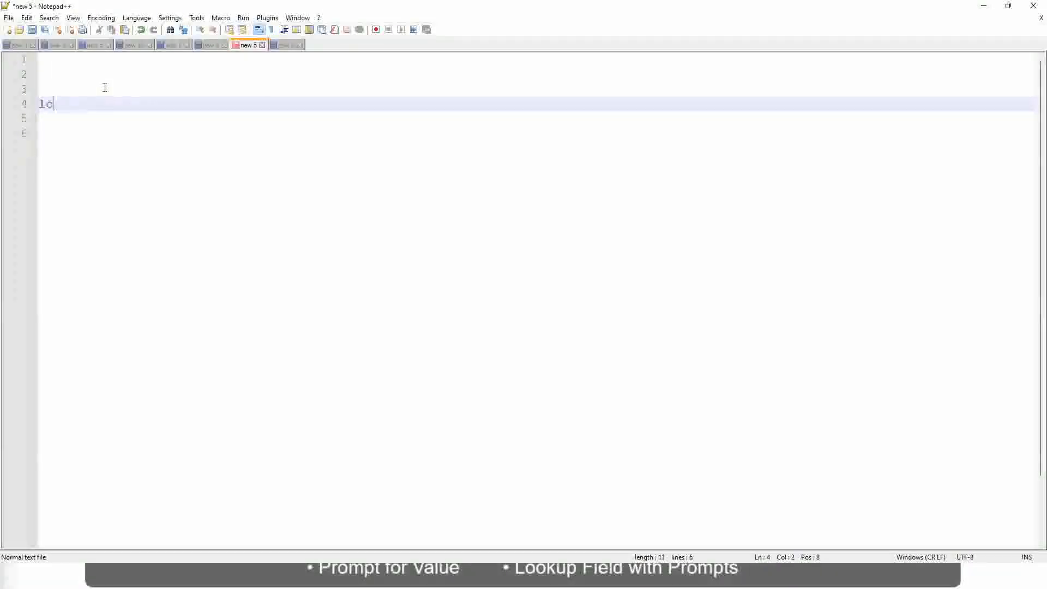
type("gan mcneil")
key("Tab")
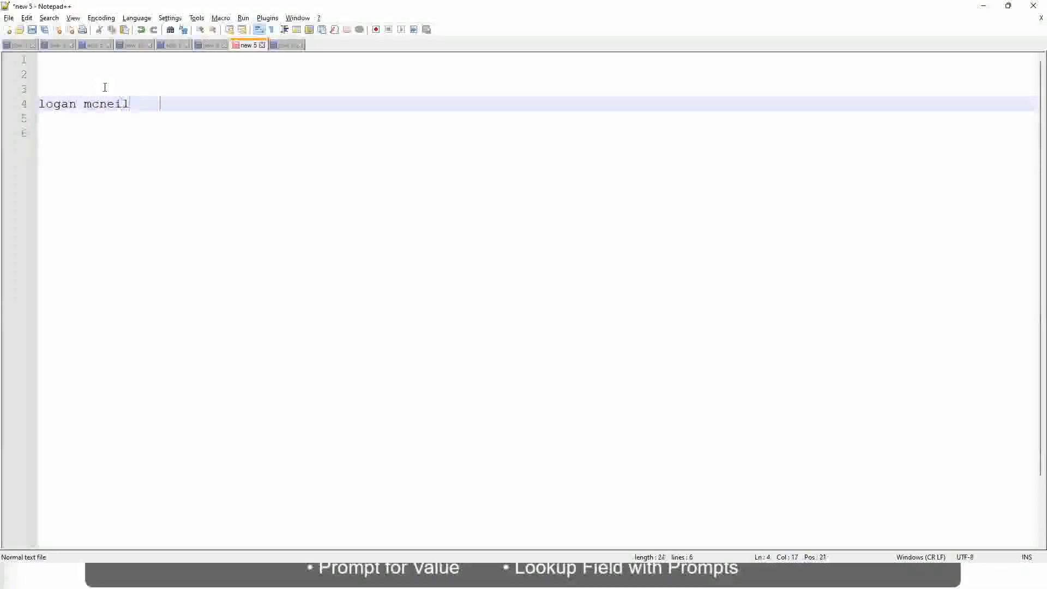
Step: Add a colon and a user name made of the first initial and first three surname letters beside the worker's name
key("Tab")
type(": lmcneil")
key("BackSpace")
key("BackSpace")
key("BackSpace")
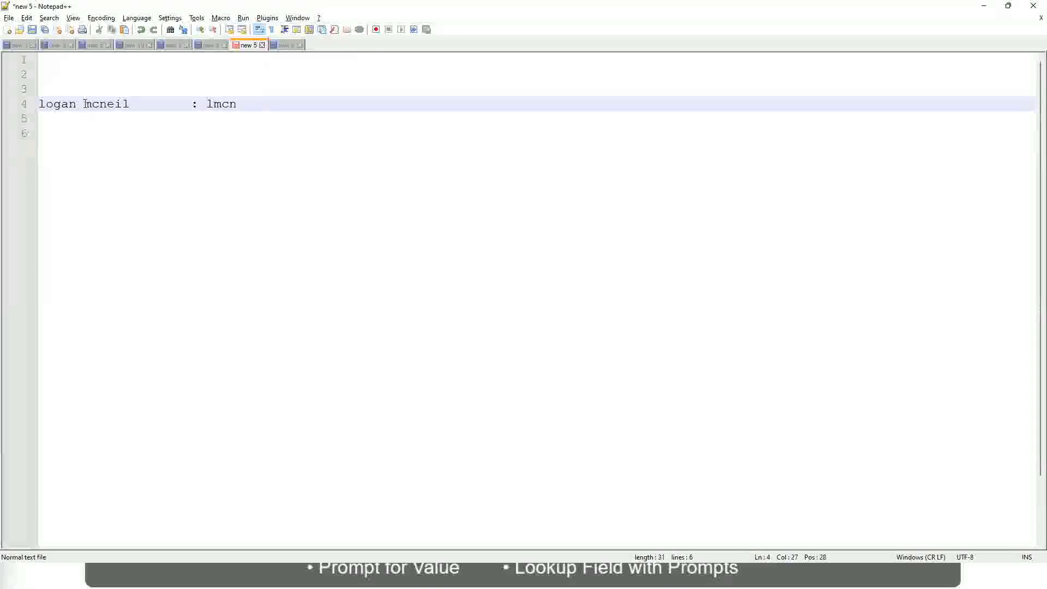
left_click_drag(46, 104, 28, 107)
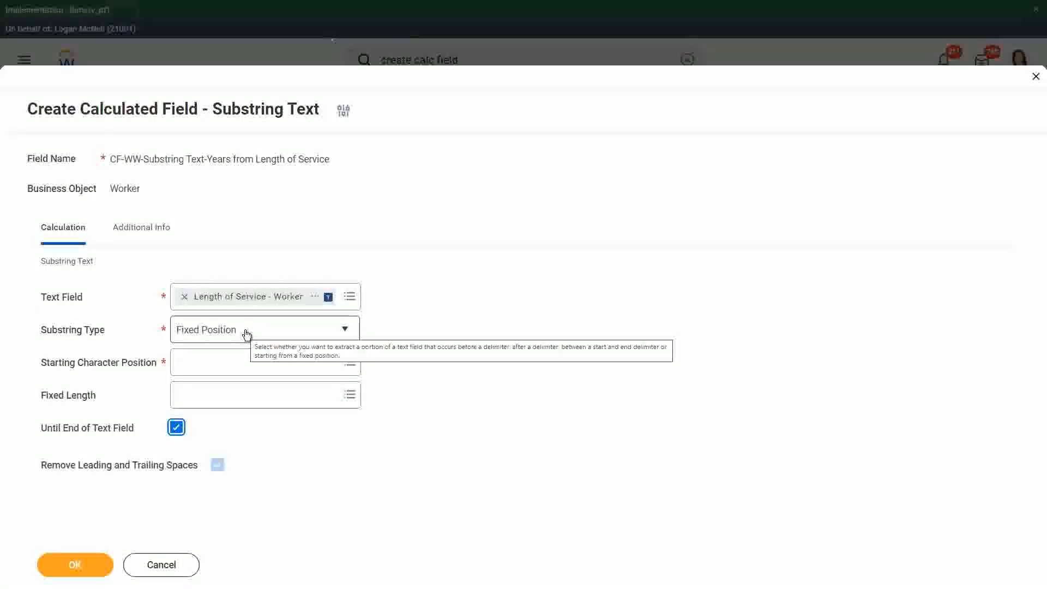
Step: Return to the calculated field in Workday and set its substring type to Before a Delimiter
left_click(198, 329)
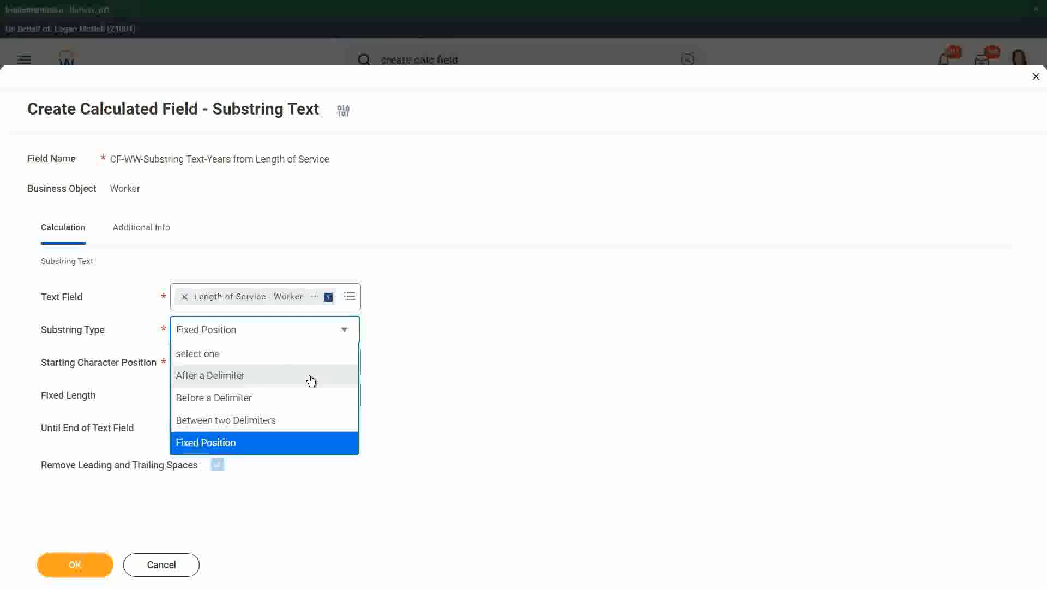
left_click(284, 397)
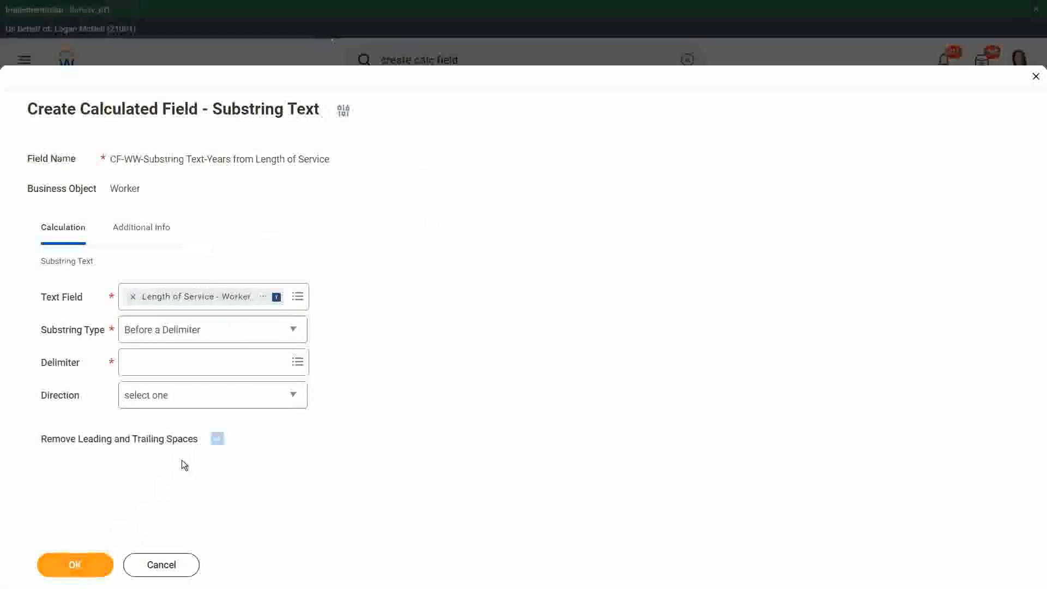
Step: Switch to the "new 2" note in Notepad++ and examine the year, month and day parts of the sample values
key("alt+Tab")
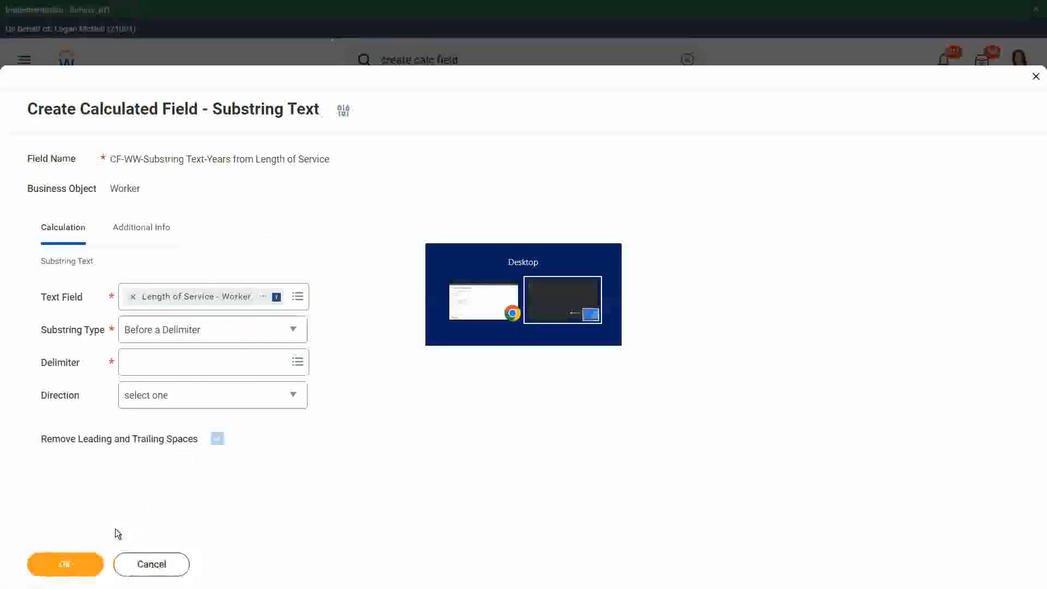
key("alt+Tab")
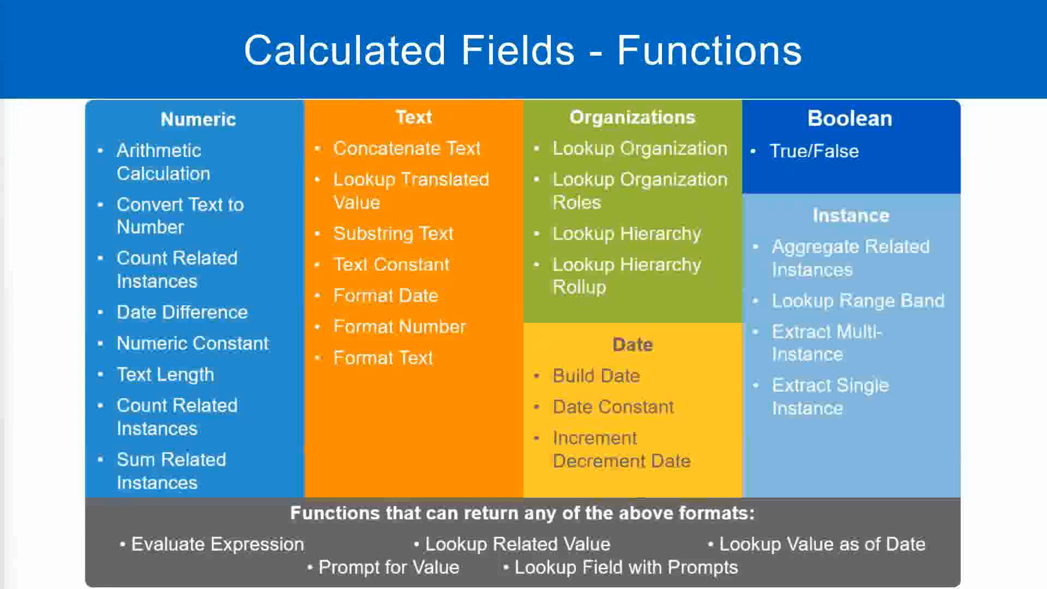
key("alt+Tab")
left_click(211, 45)
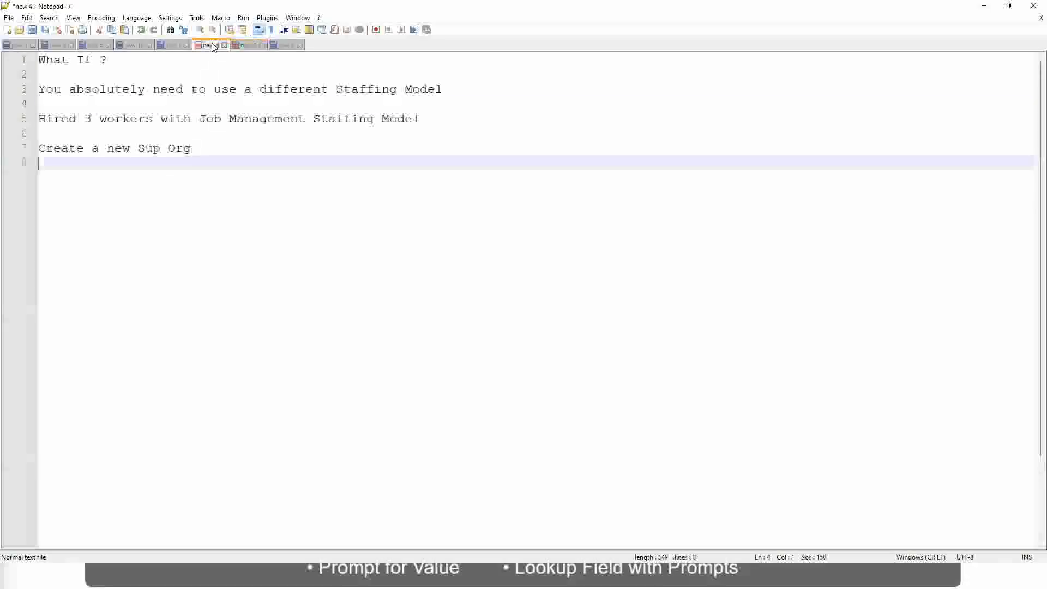
left_click(174, 46)
left_click(119, 173)
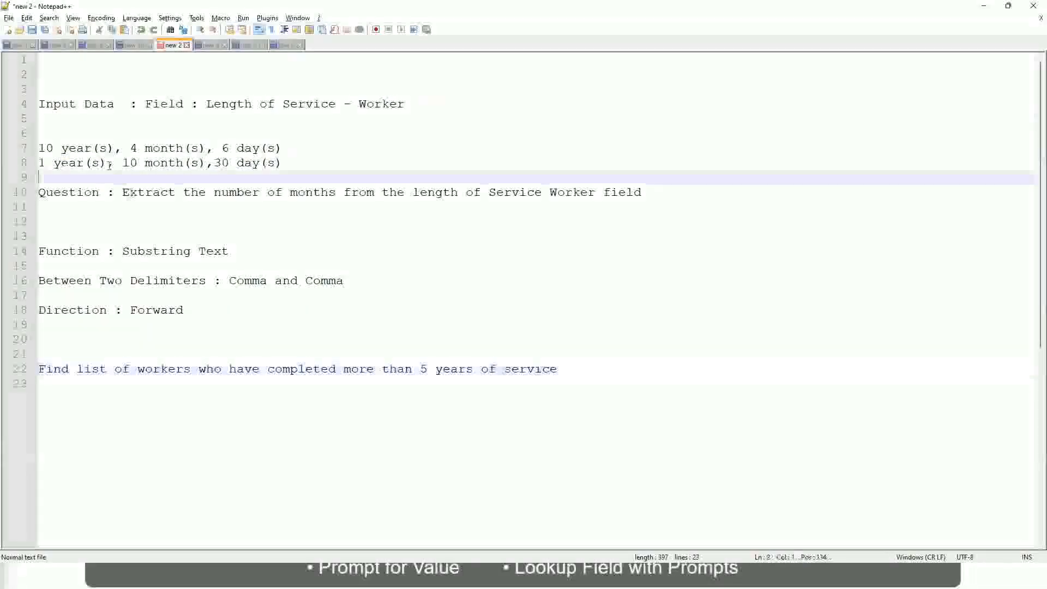
left_click(39, 148)
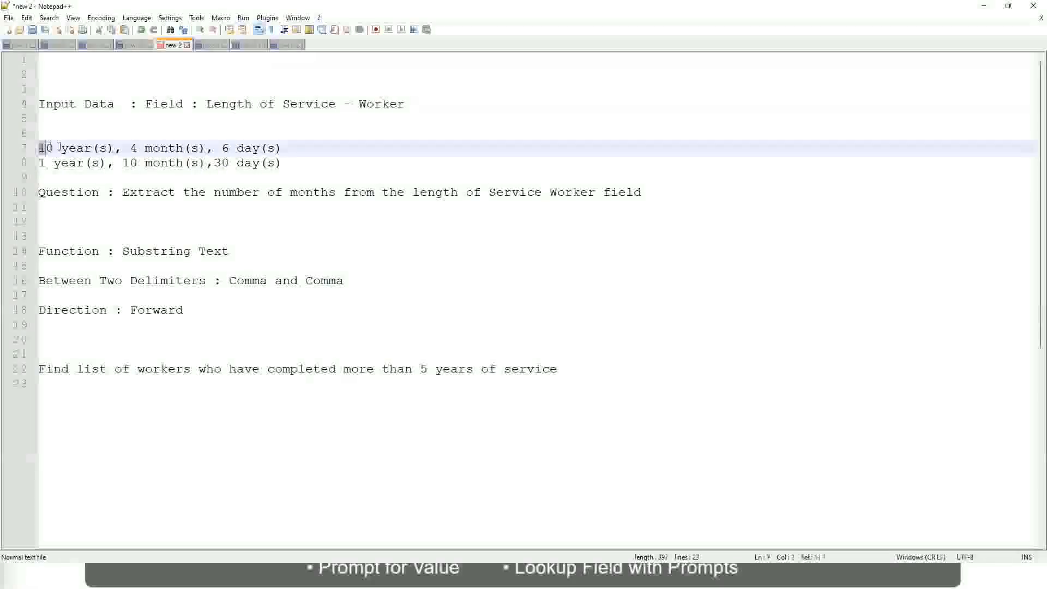
left_click_drag(129, 148, 250, 148)
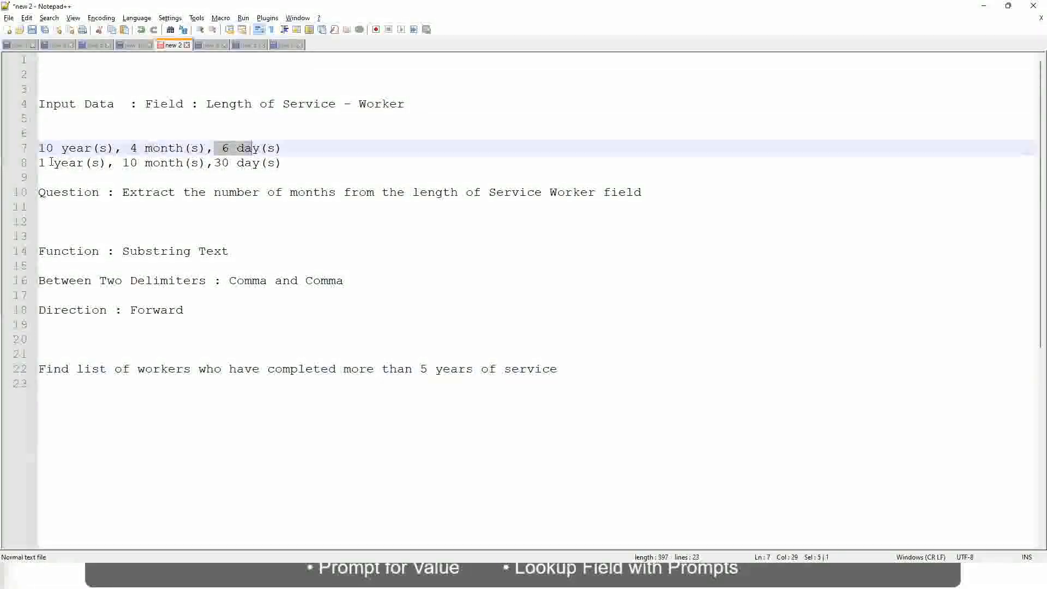
left_click(54, 162)
Step: Add a third sample value, "22 year(s), 4 months, 20 day(s)", on a new line below the existing two
left_click(295, 168)
key("Return")
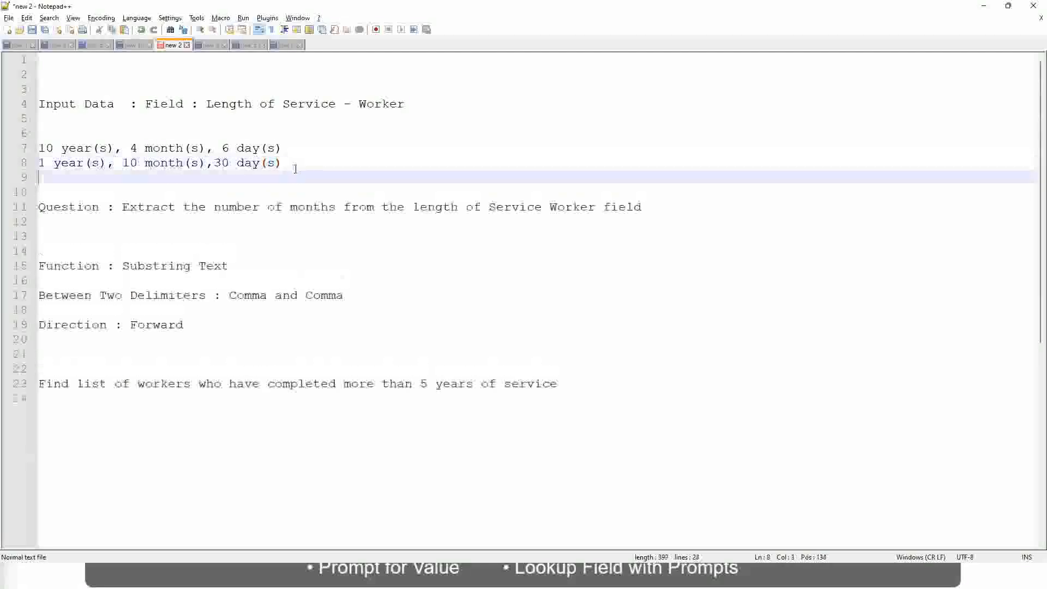
type("22 ")
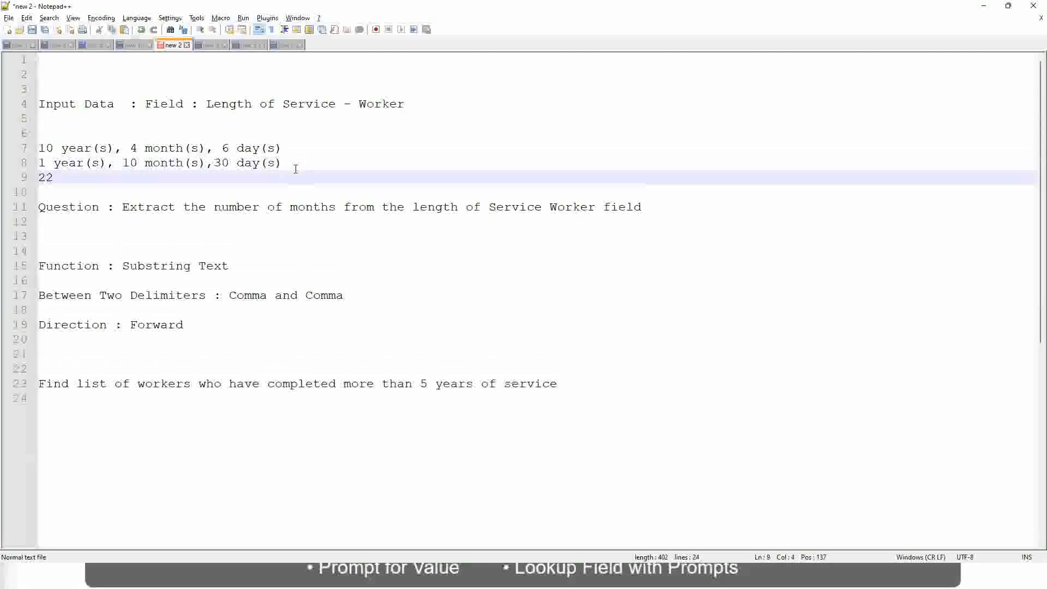
type("years")
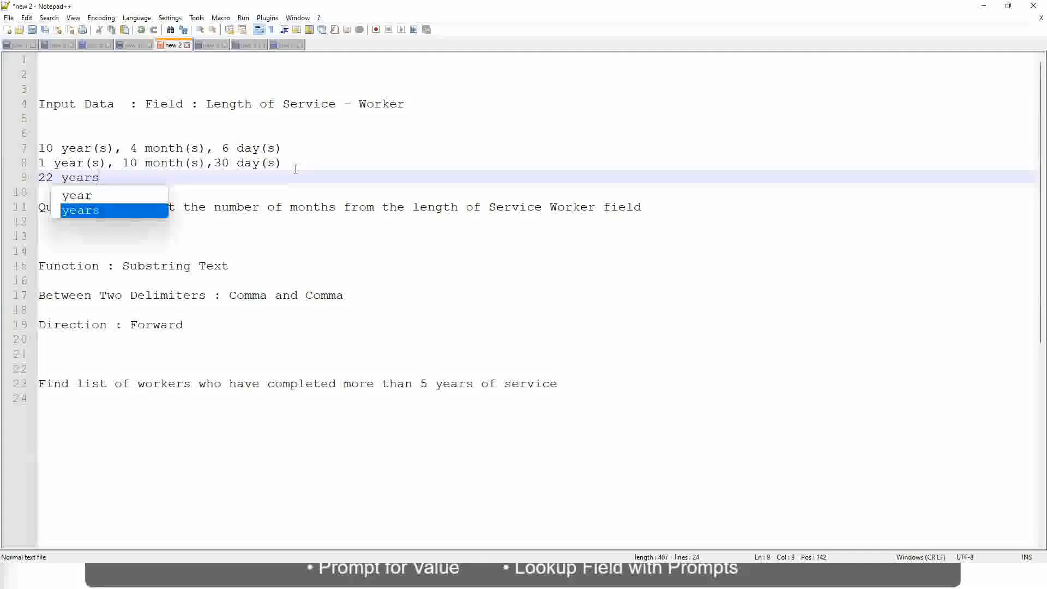
key("BackSpace")
type("(s)")
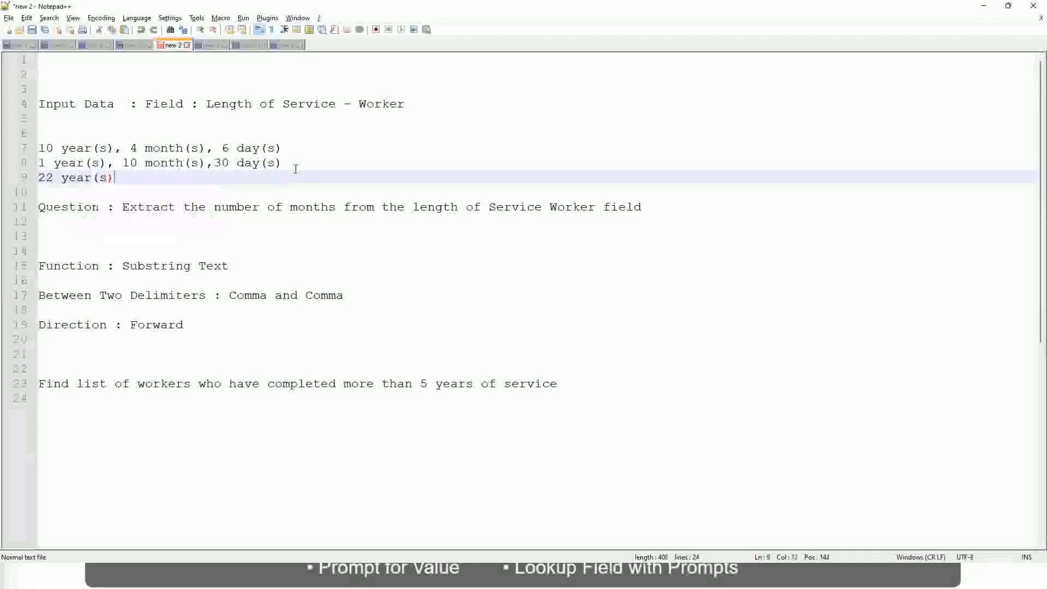
type(", ")
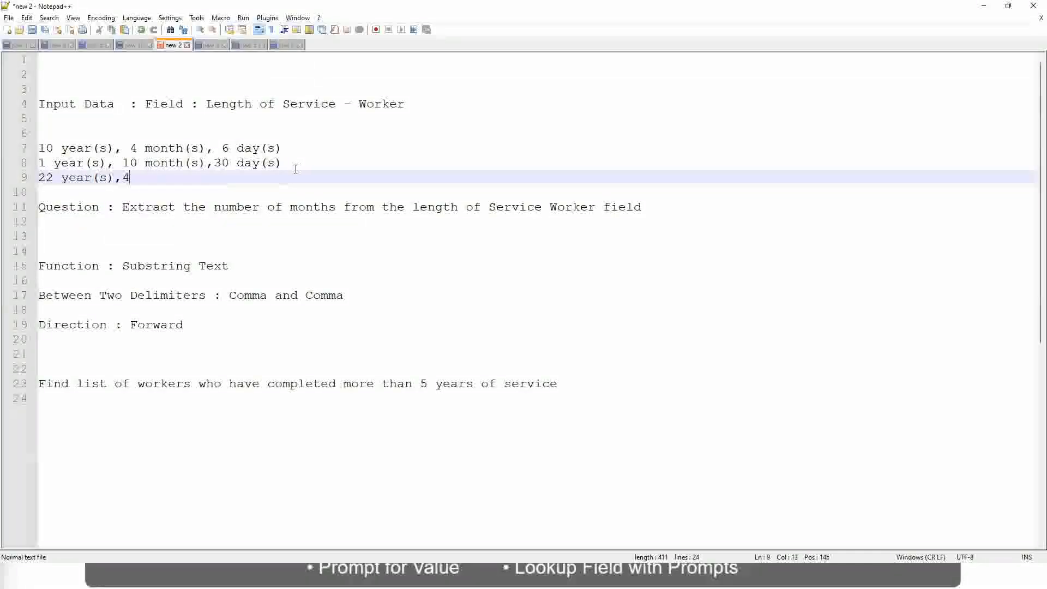
type("4 m")
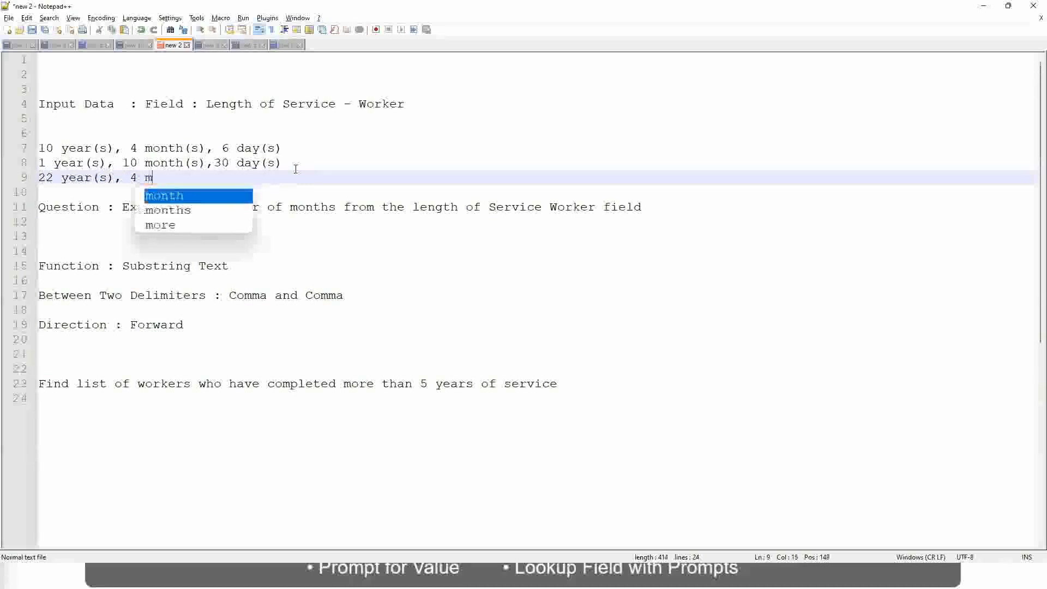
type("onths, ")
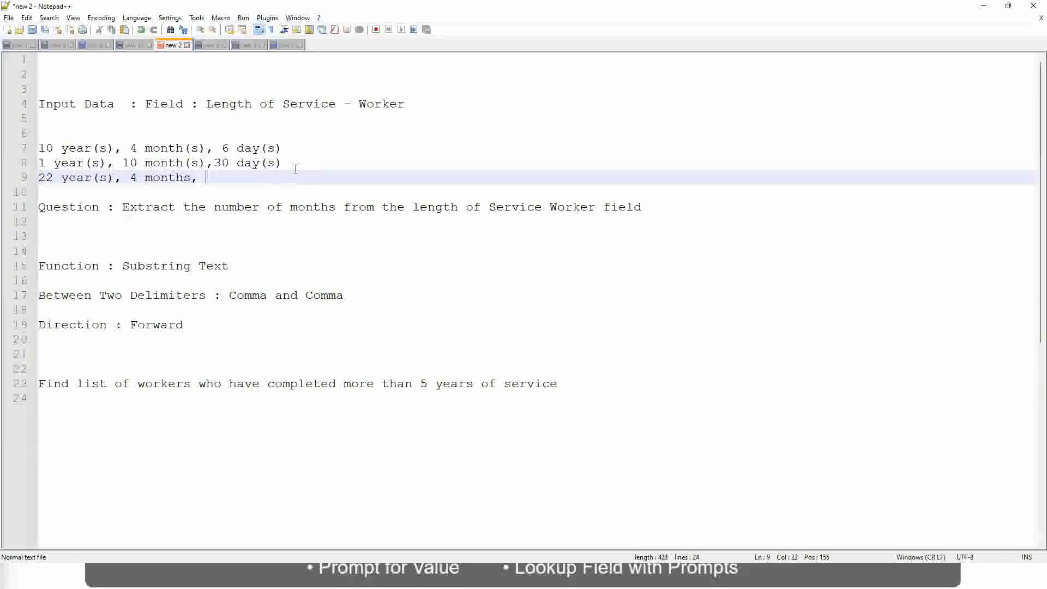
type("20 day9s0")
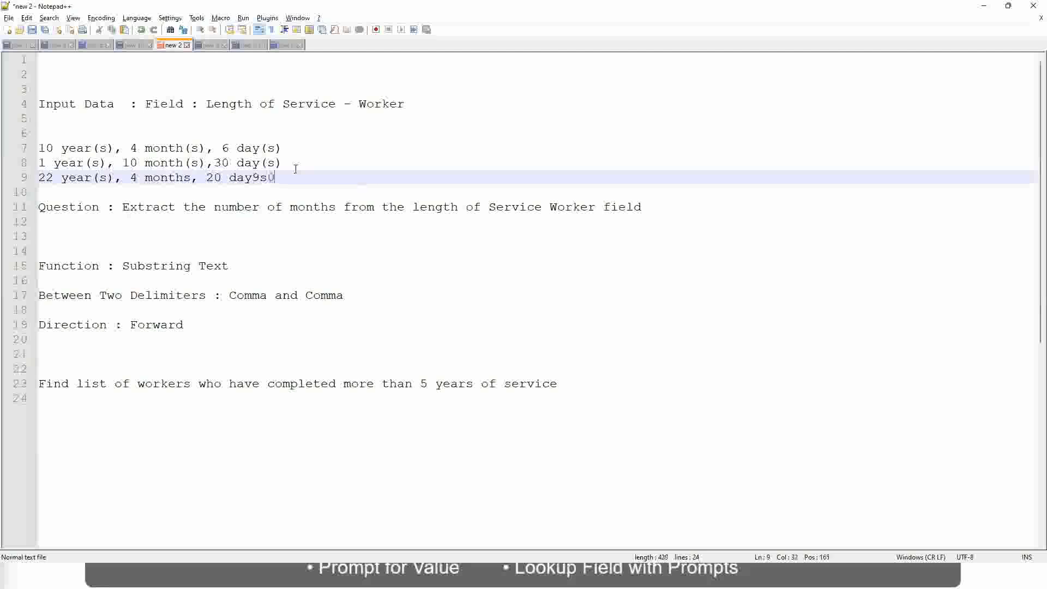
key("BackSpace")
key("BackSpace")
key("BackSpace")
type("(s)")
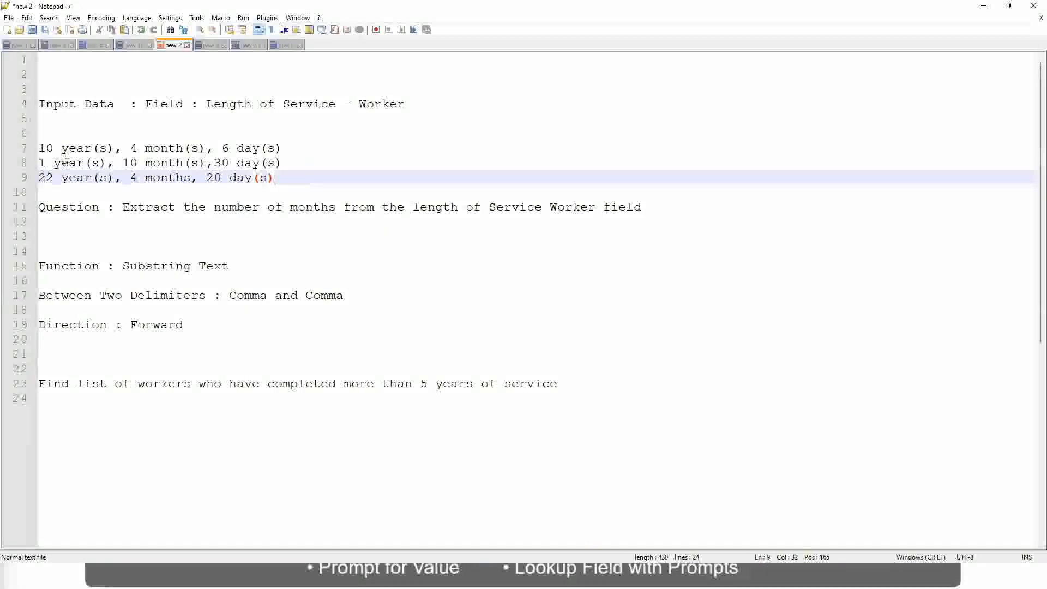
Step: Examine the year numbers in the three sample values and the character that follows each one
left_click_drag(53, 177, 39, 148)
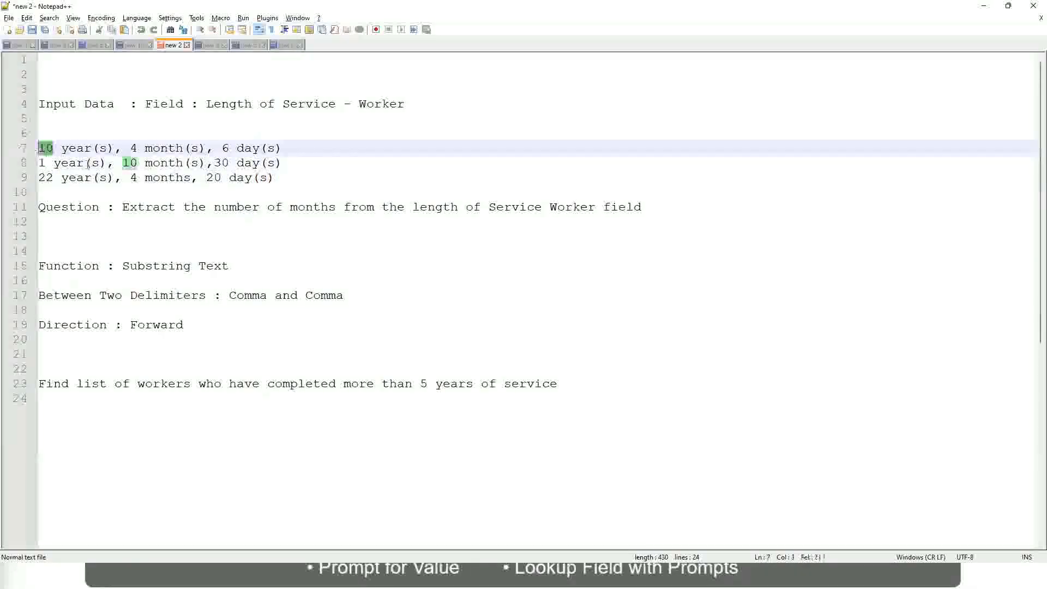
left_click(123, 193)
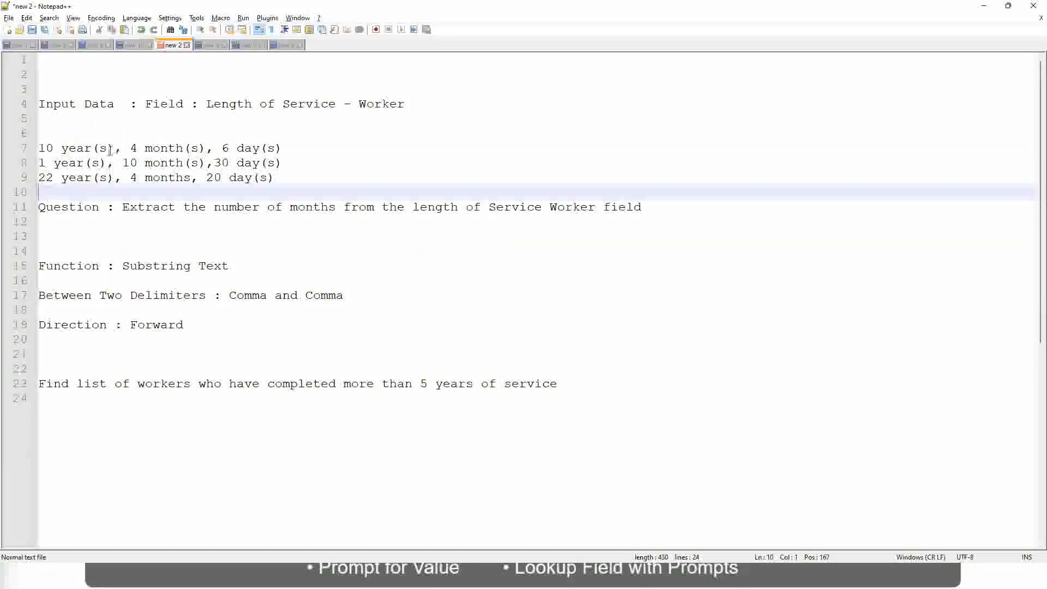
left_click_drag(113, 148, 123, 153)
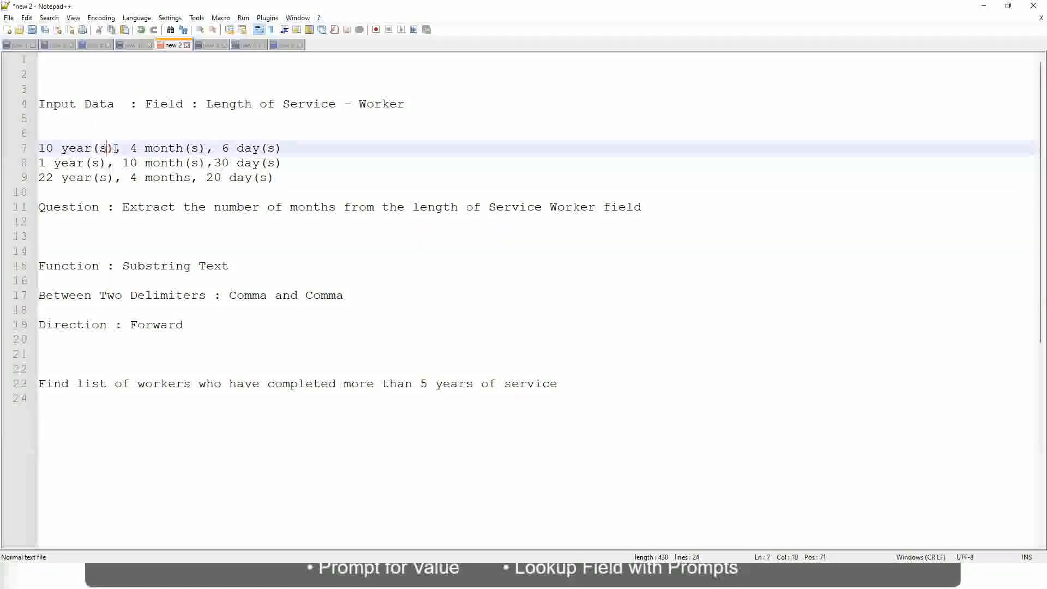
left_click_drag(114, 148, 29, 150)
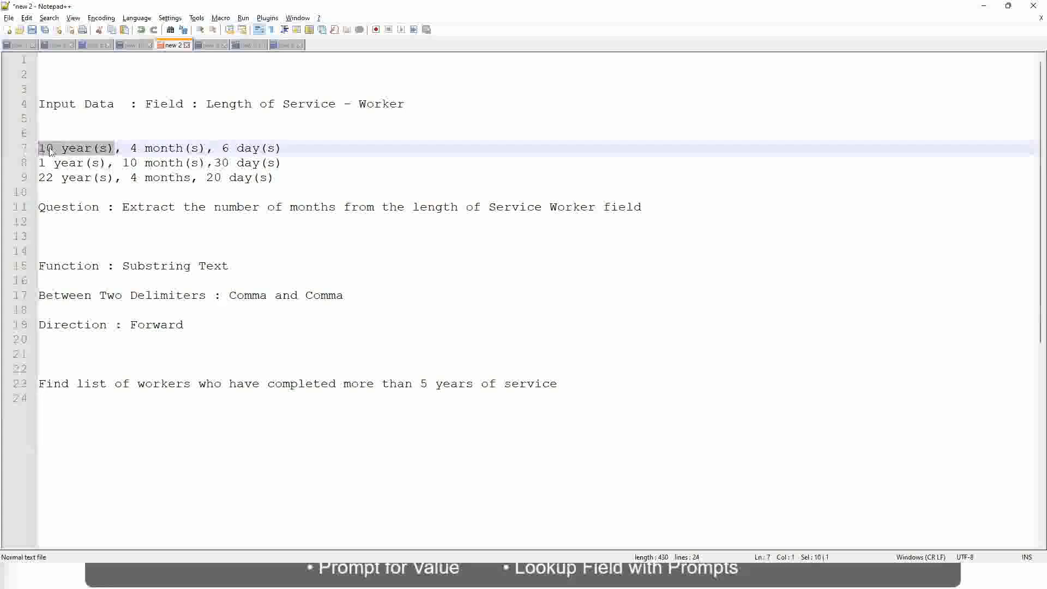
left_click(50, 151)
left_click(48, 164)
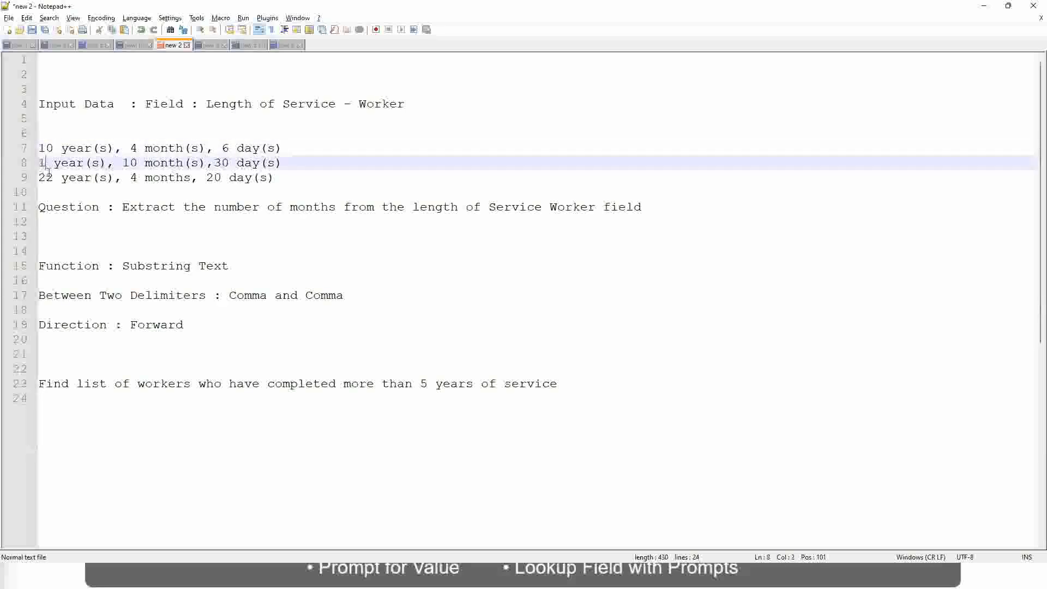
left_click(49, 178)
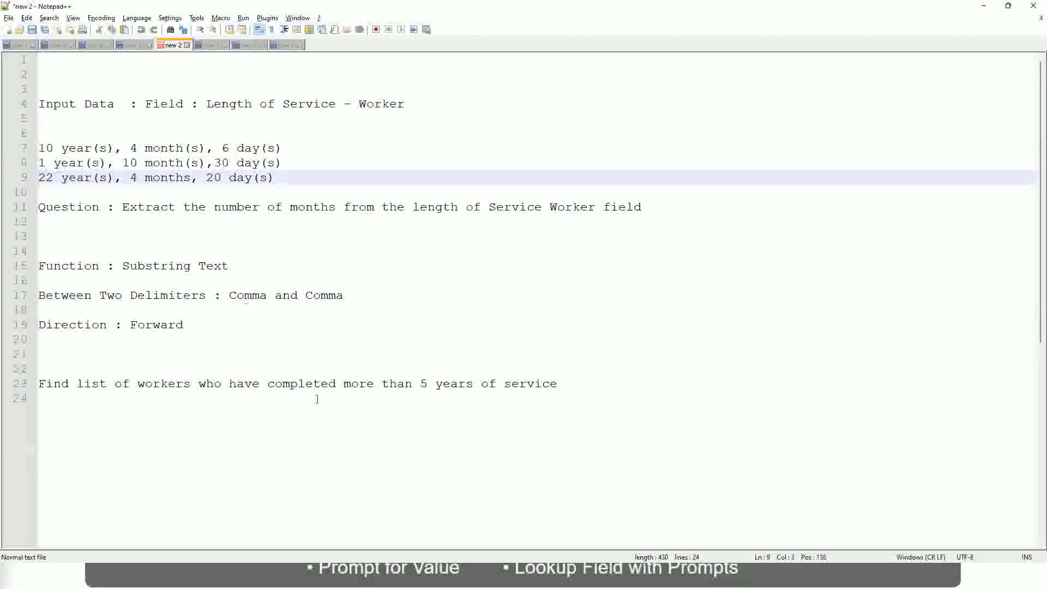
Step: Switch back to the calculated field in Workday and set its delimiter to Single Space
key("alt+Tab")
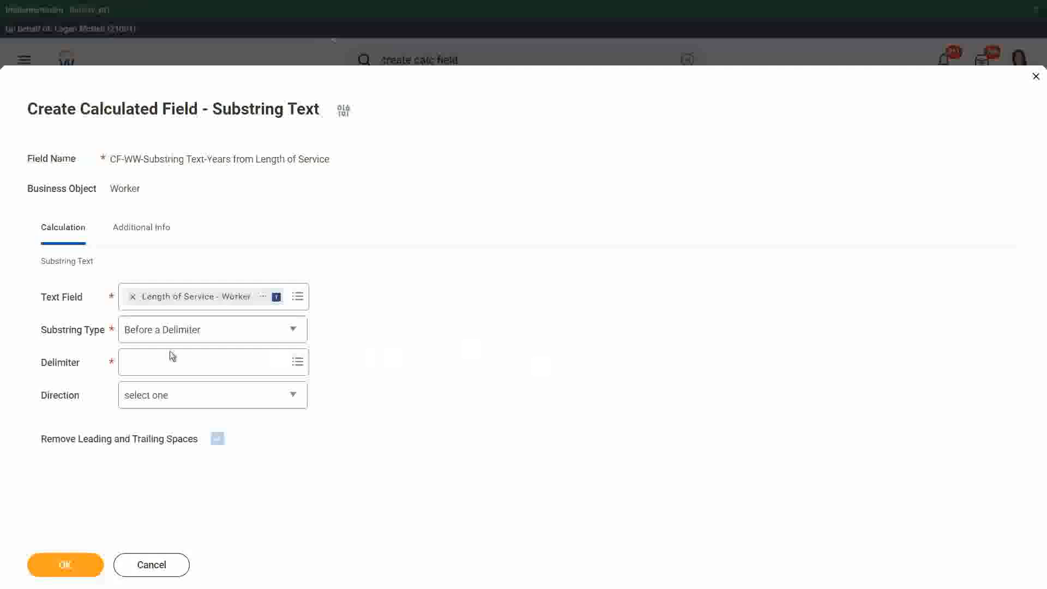
left_click(154, 367)
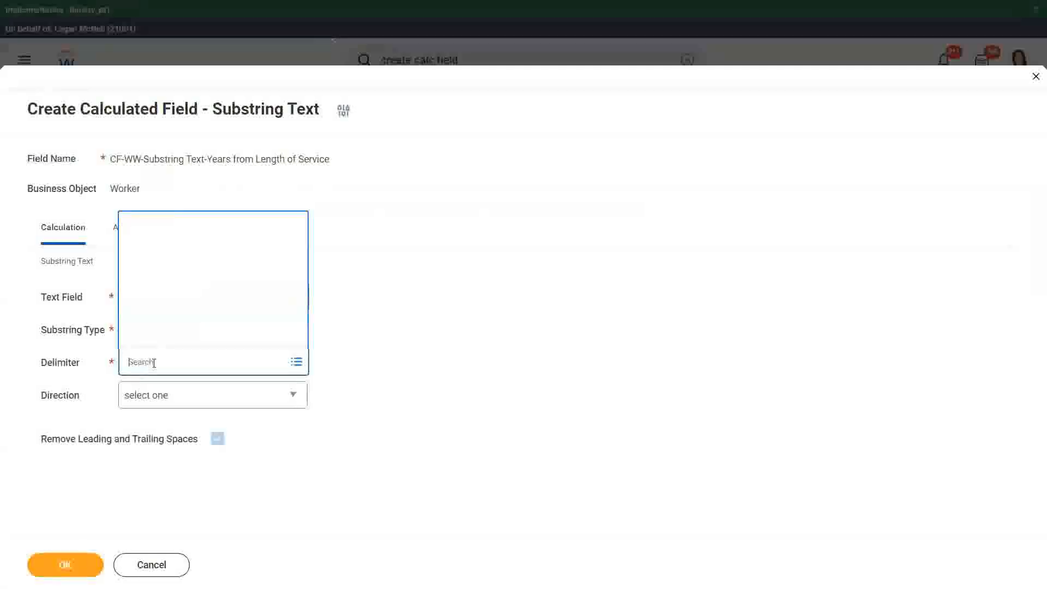
type("space")
key("Return")
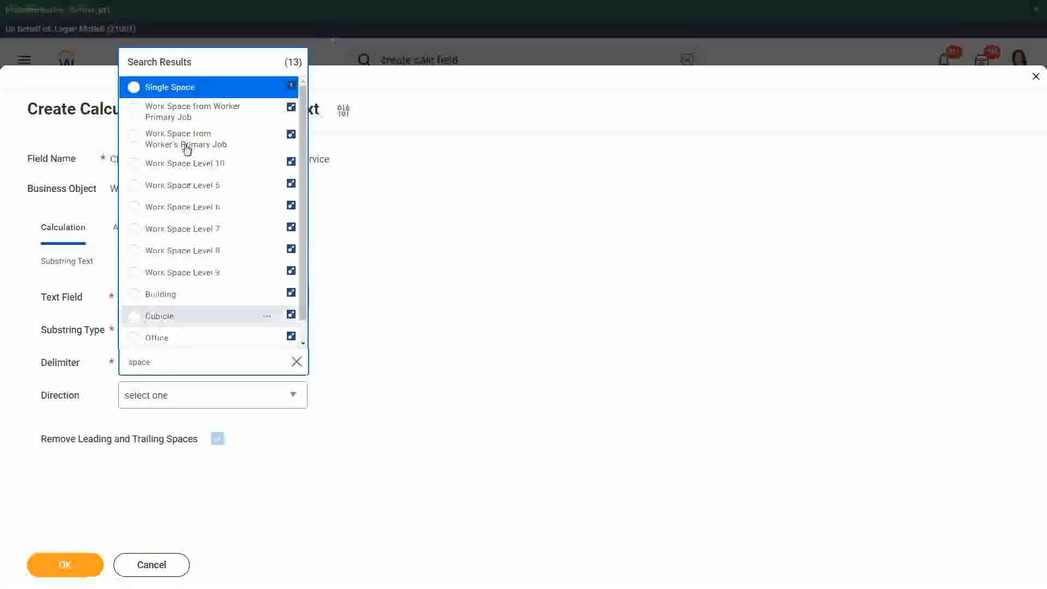
left_click(192, 88)
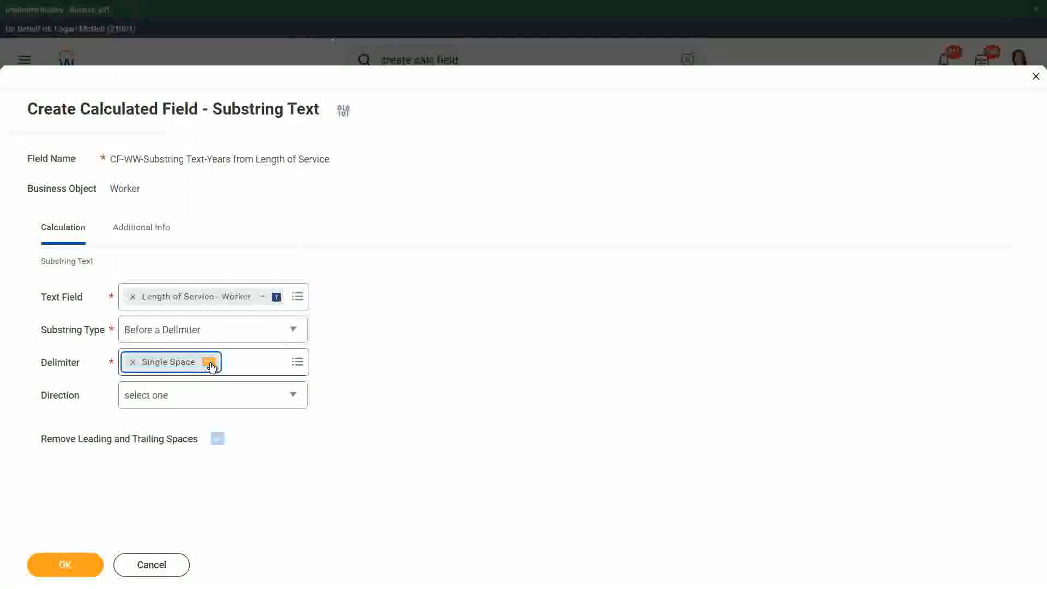
Step: View the details of the Single Space report field, read its description and close the details
left_click(210, 363)
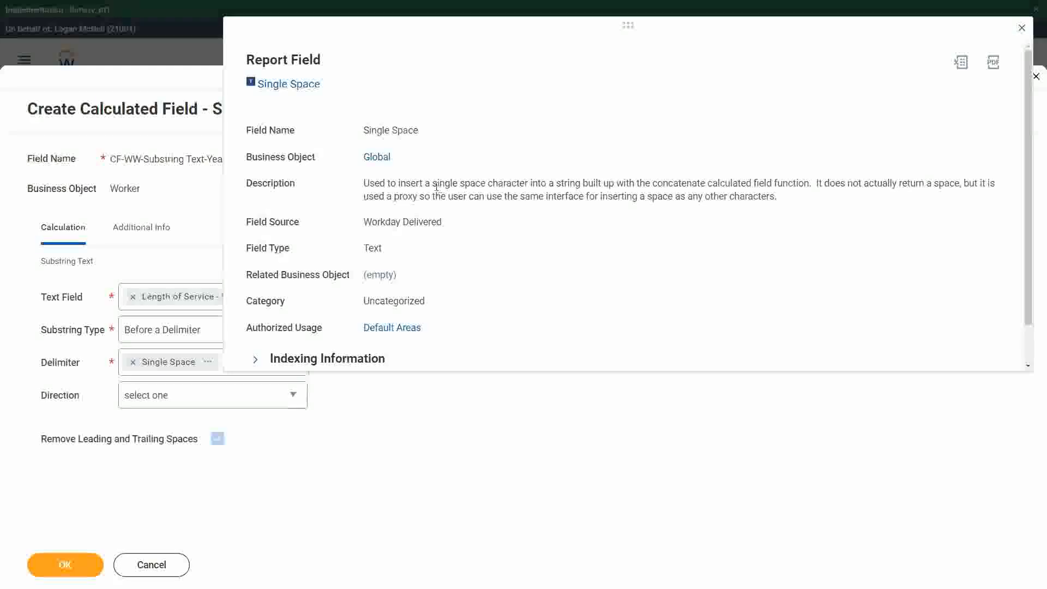
left_click_drag(434, 183, 486, 183)
left_click(493, 183)
left_click(1015, 33)
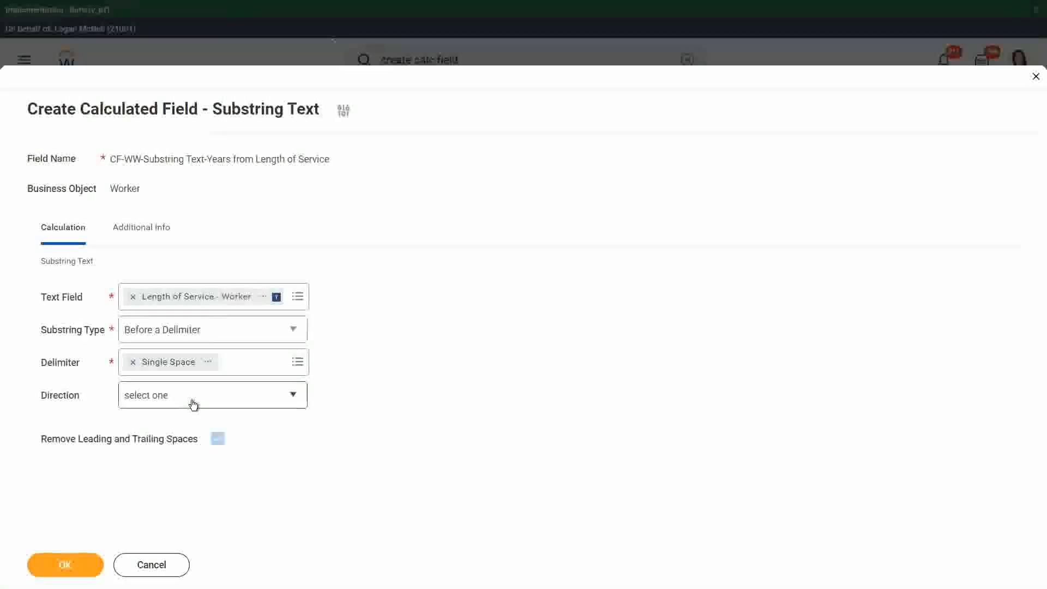
Step: Set the delimiter search direction of the calculated field to Forward
mouse_move(193, 404)
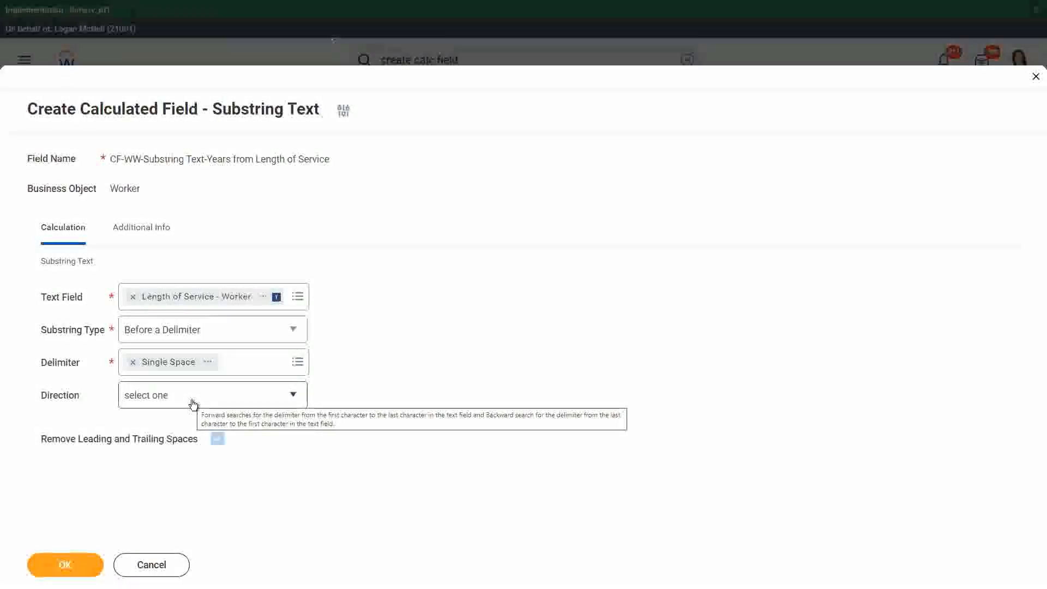
left_click(193, 402)
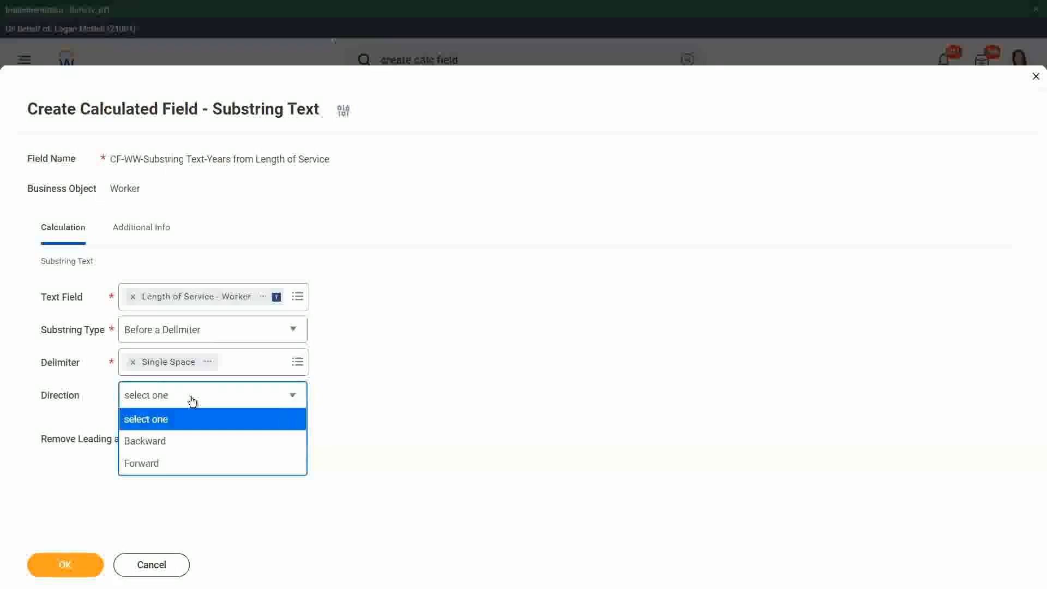
left_click(157, 464)
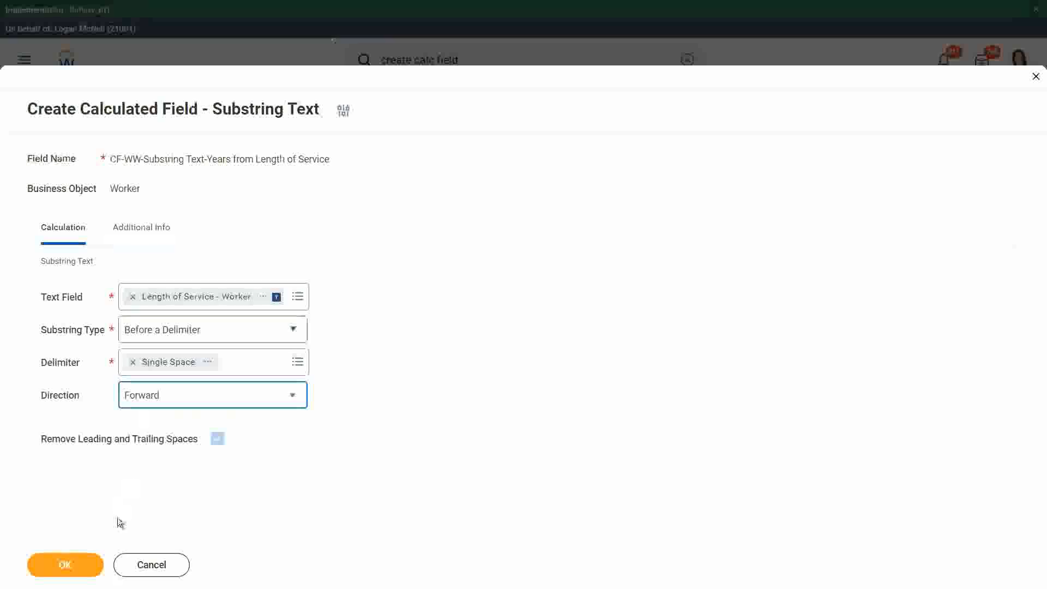
Step: Save the Substring Text calculated field and copy its name as text from the save confirmation
left_click(83, 563)
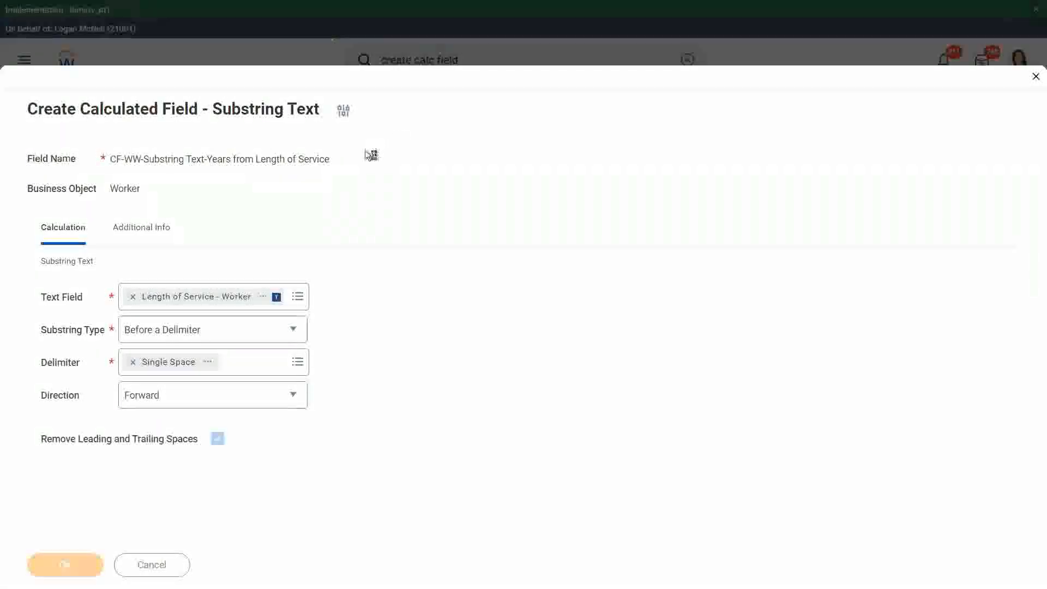
right_click(577, 105)
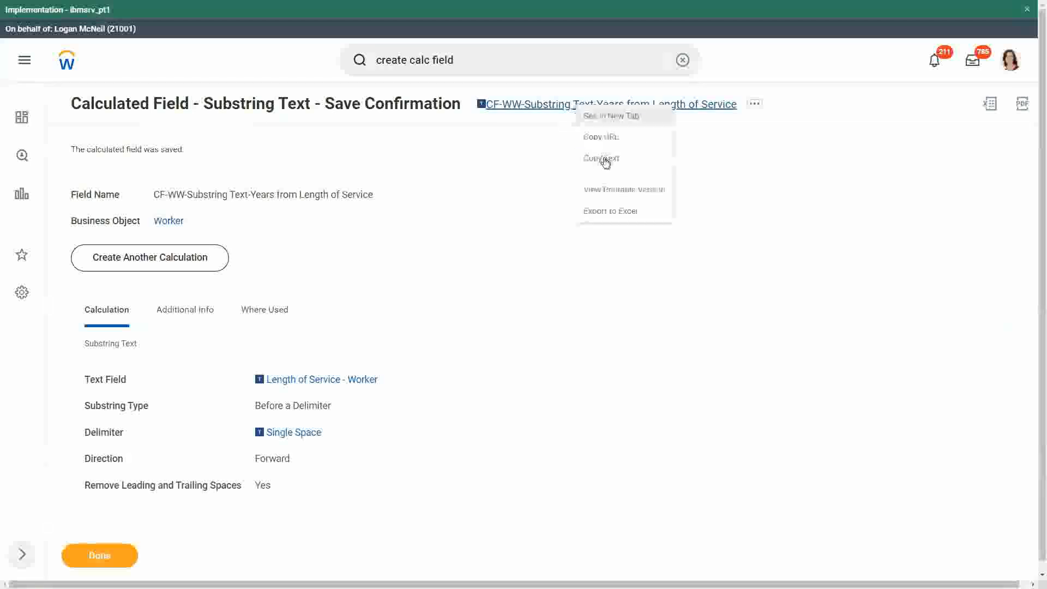
left_click(604, 159)
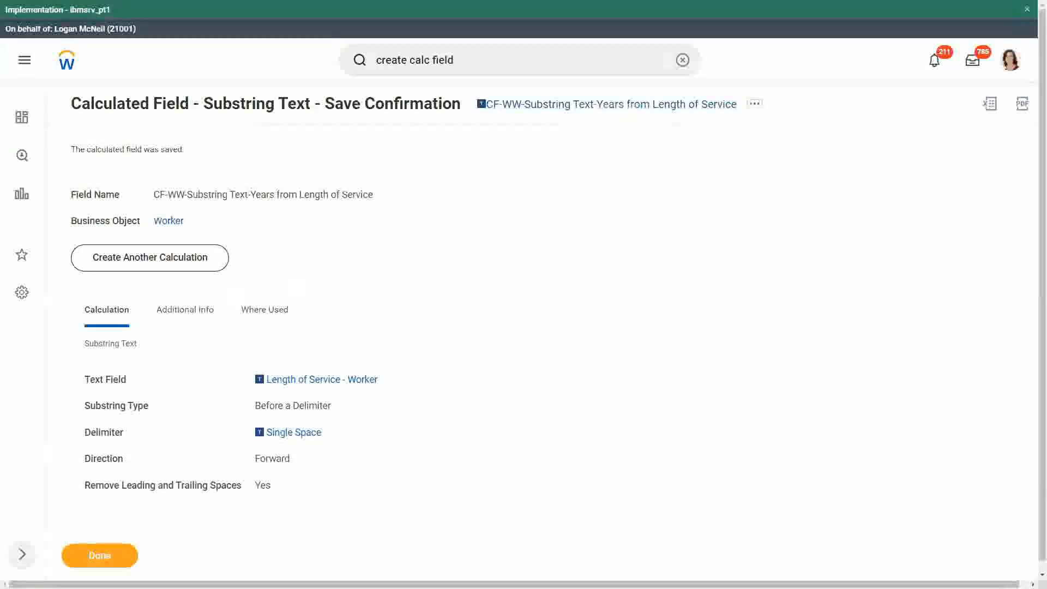